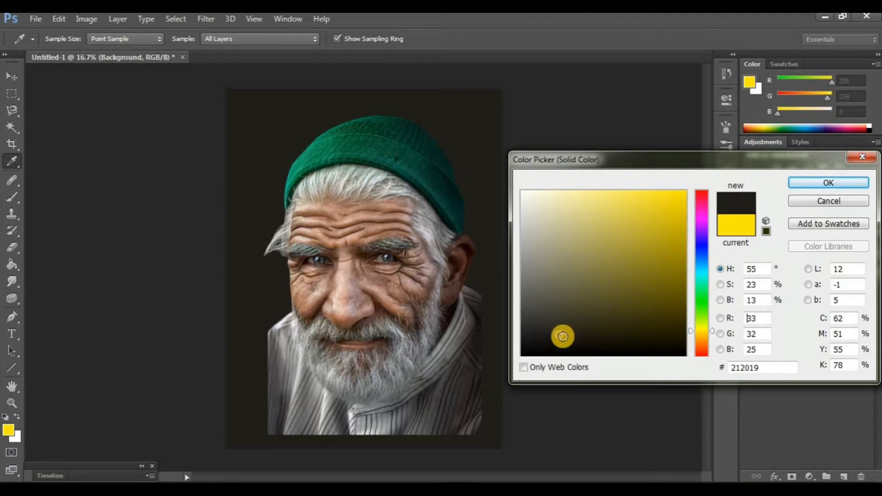
- Set the solid colour fill behind the portrait to the dark shade 212019
click(808, 184)
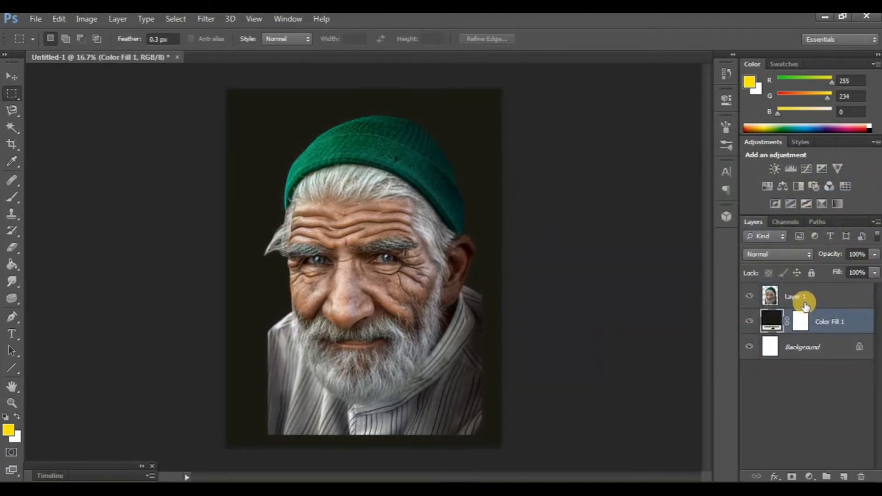
- Sharpen Layer 1 with Unsharp Mask using a radius of 5.8 pixels and a threshold of 32 levels
click(806, 306)
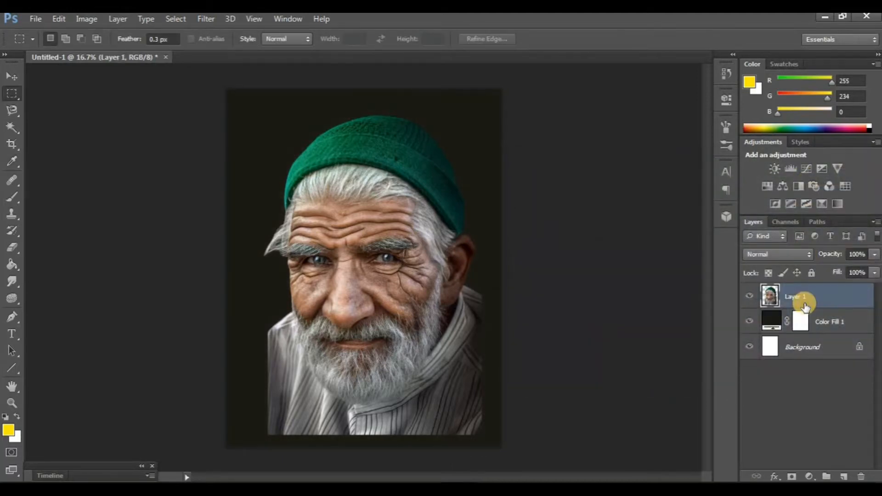
click(208, 17)
mouse_move(228, 163)
click(350, 211)
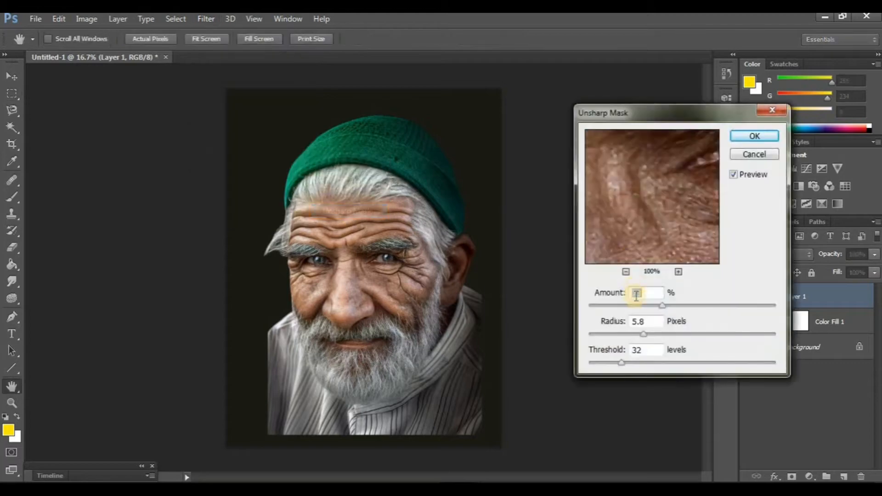
click(735, 138)
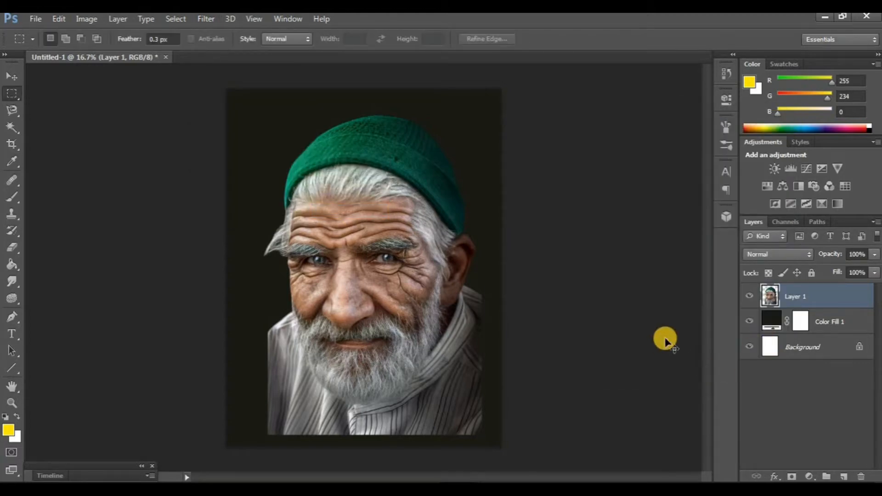
- Duplicate Layer 1 and smooth the forehead skin on the copy with the Smudge tool at 38% strength and brush size 125
key(ctrl+j)
click(10, 282)
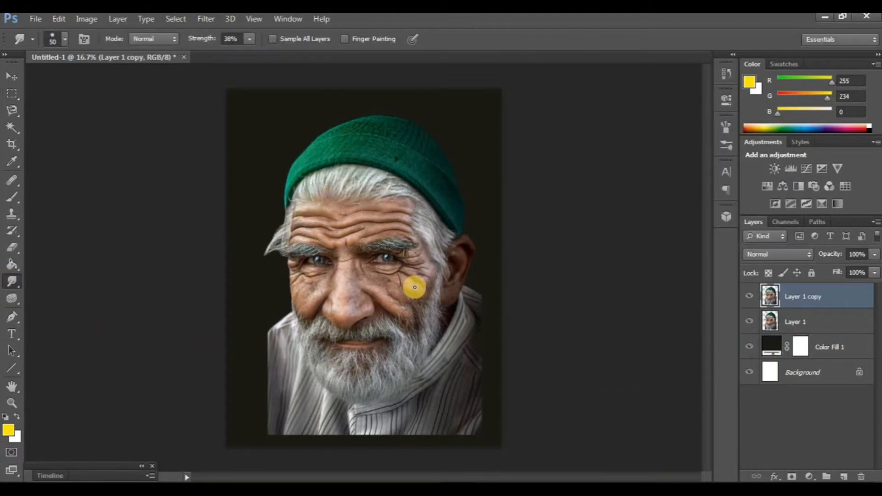
scroll(412, 285, up, 4)
scroll(377, 266, up, 5)
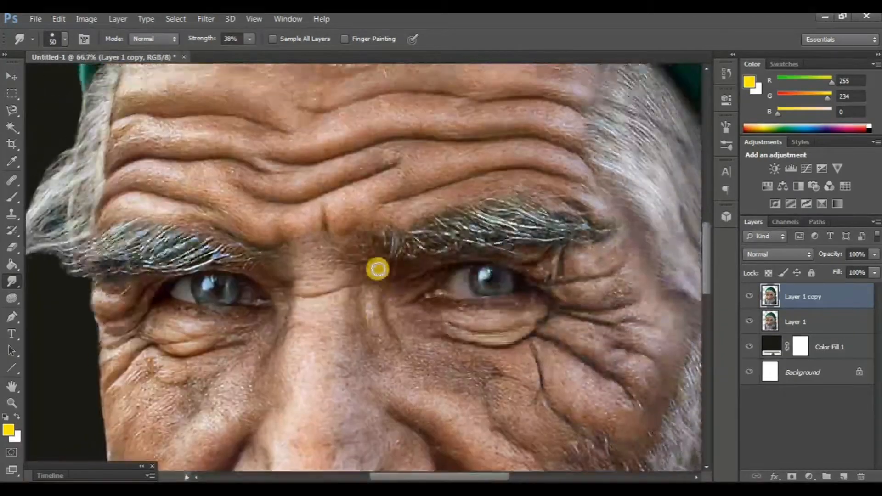
scroll(319, 237, down, 1)
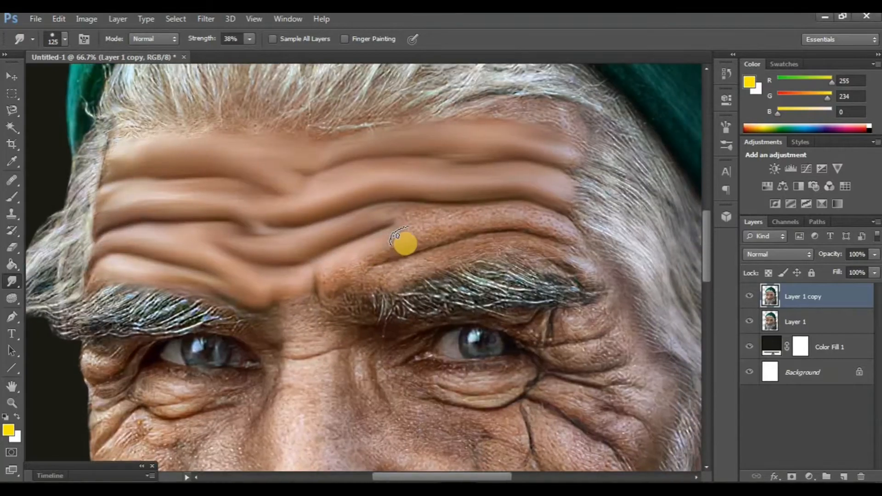
mouse_move(499, 225)
mouse_down()
mouse_move(557, 229)
mouse_move(480, 210)
mouse_move(402, 212)
mouse_move(377, 216)
mouse_move(371, 254)
mouse_up()
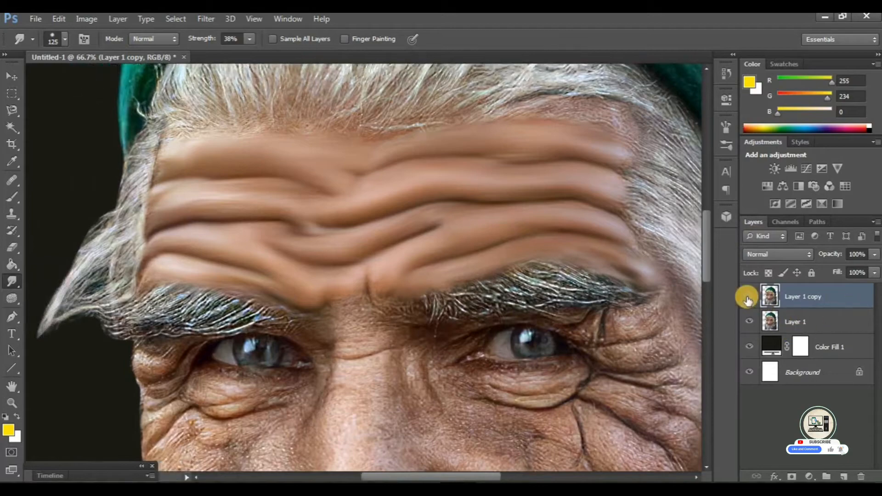
click(749, 297)
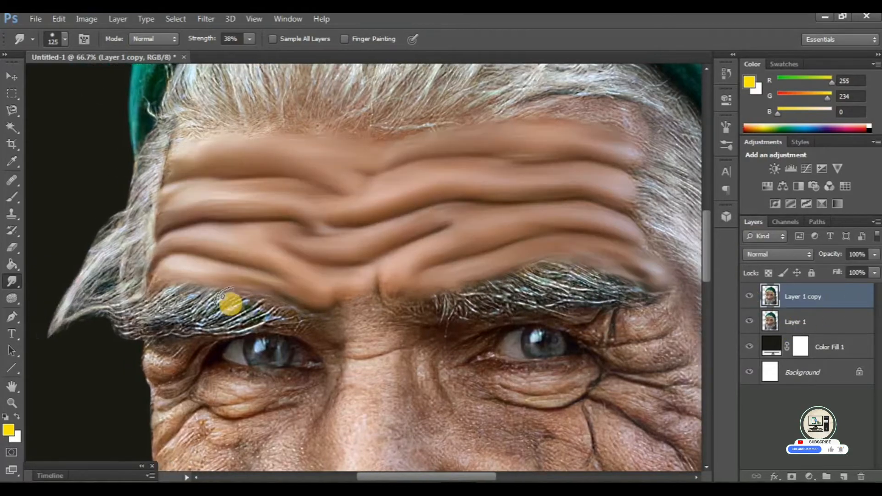
- Smudge the eyebrow on the portrait's left side along its hair direction with an 80 px brush at 38% strength
scroll(231, 303, up, 2)
drag(231, 384, 313, 289)
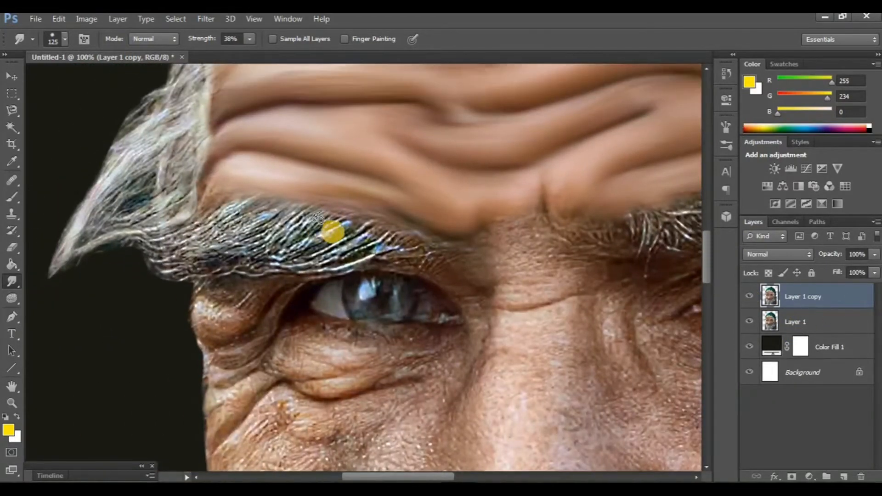
drag(364, 258, 415, 246)
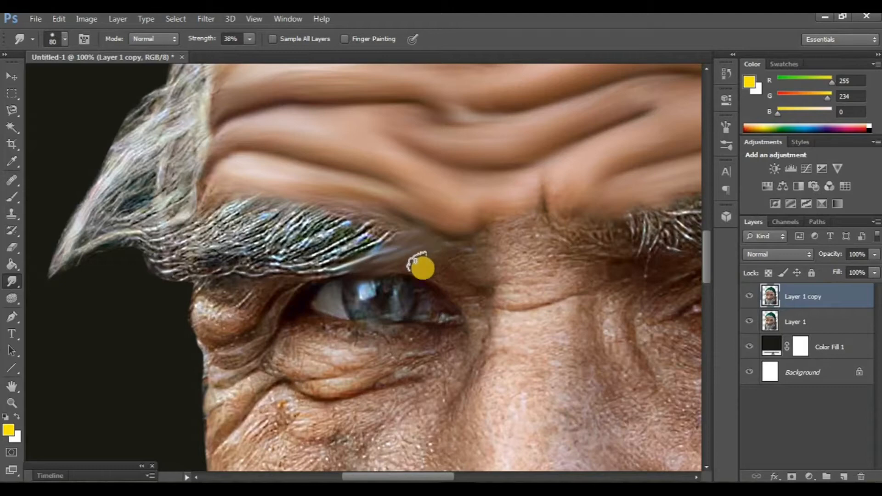
mouse_move(340, 252)
mouse_down()
mouse_move(381, 230)
mouse_move(311, 266)
mouse_move(308, 244)
mouse_move(353, 235)
mouse_up()
drag(353, 236, 277, 262)
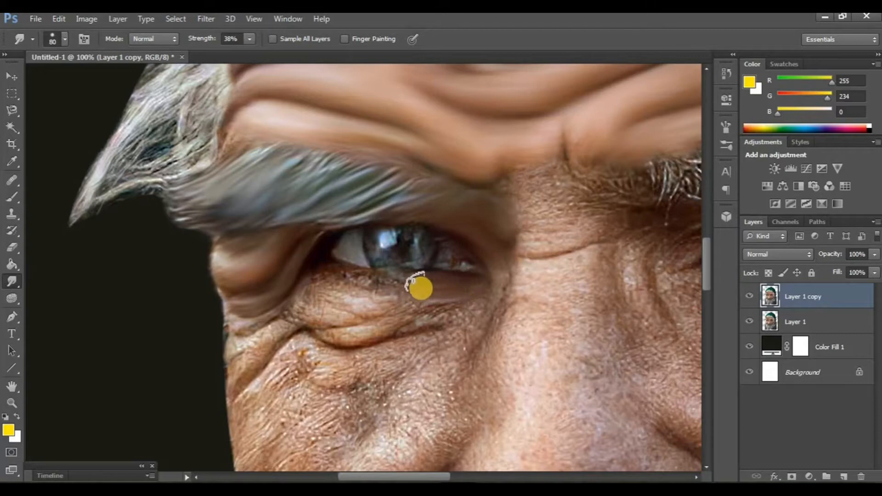
- Smooth the skin below the eye on the portrait's left side with the Smudge tool and compare it with the original
mouse_move(365, 279)
mouse_down()
mouse_move(429, 257)
mouse_move(365, 289)
mouse_move(325, 293)
mouse_move(315, 285)
mouse_move(362, 266)
mouse_move(312, 277)
mouse_up()
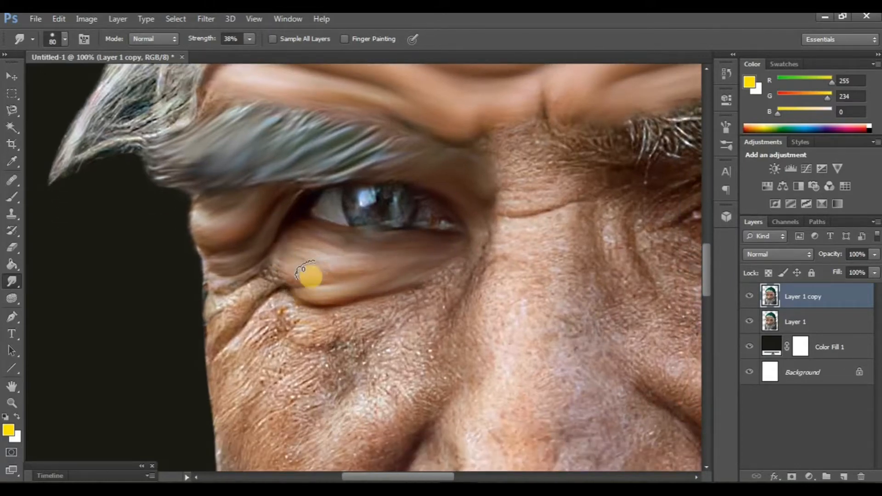
scroll(356, 290, right, 1)
key(ctrl+minus)
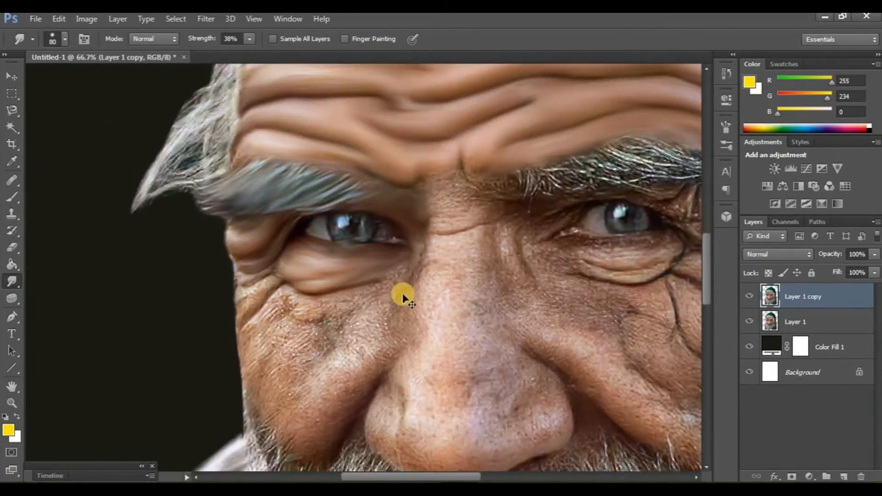
scroll(405, 296, right, 2)
scroll(405, 295, up, 2)
click(750, 297)
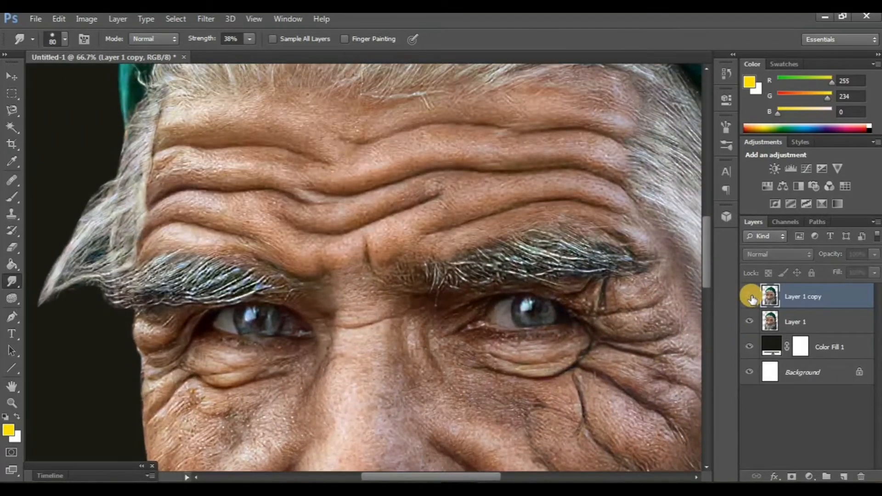
click(749, 296)
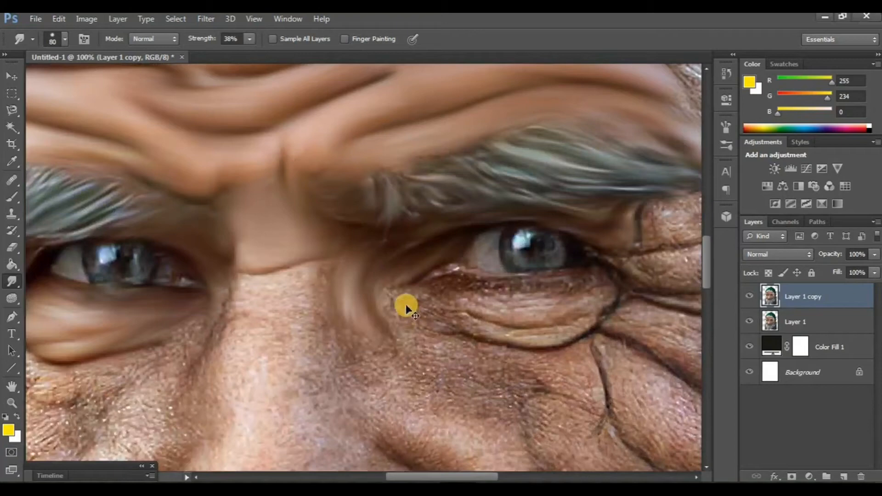
- Smudge the under-eye bag and the outer eye wrinkles on the portrait's right side at 38% strength
scroll(404, 306, right, 1)
scroll(414, 280, down, 1)
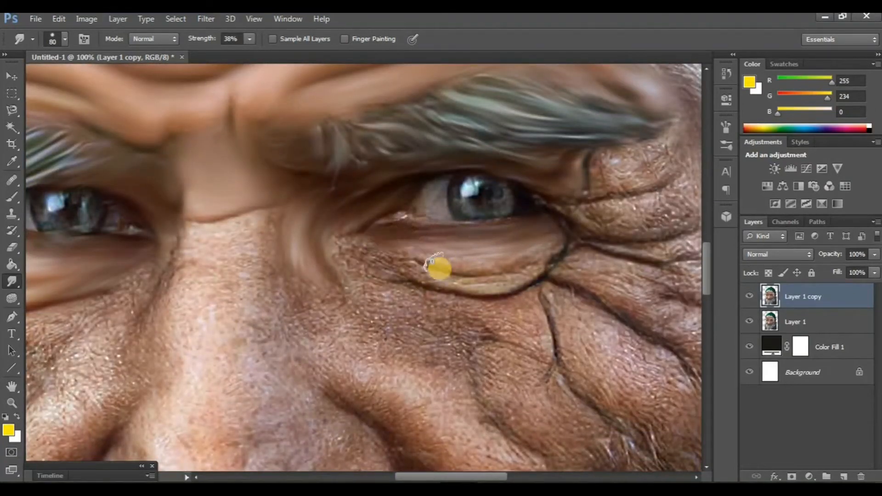
mouse_move(436, 267)
mouse_down()
mouse_move(554, 250)
mouse_move(497, 280)
mouse_move(425, 274)
mouse_move(345, 245)
mouse_up()
scroll(344, 245, right, 1)
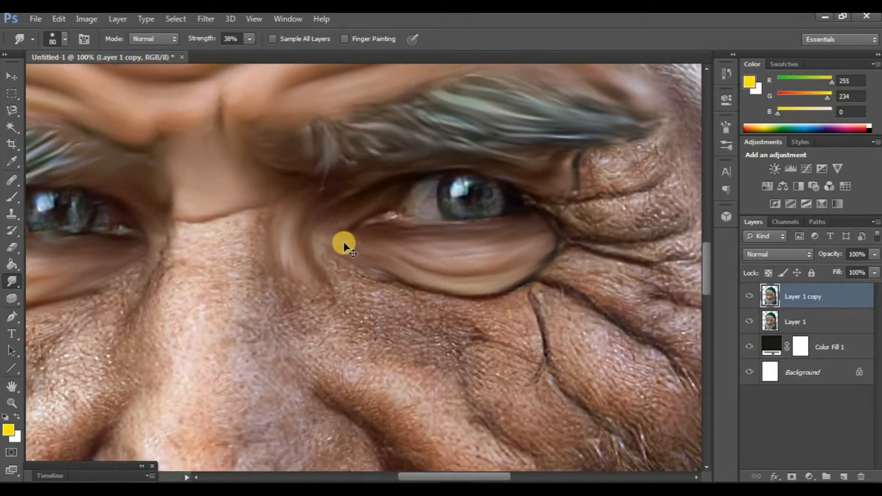
scroll(344, 245, right, 2)
scroll(443, 213, up, 1)
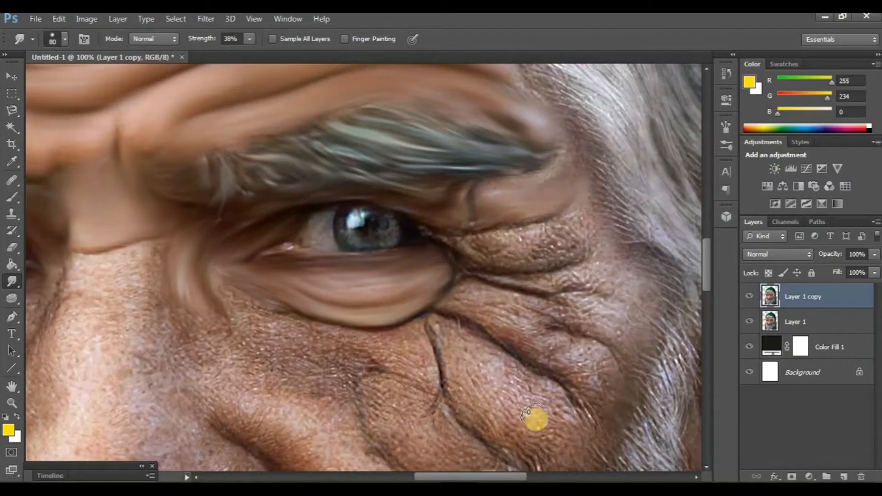
scroll(432, 308, down, 3)
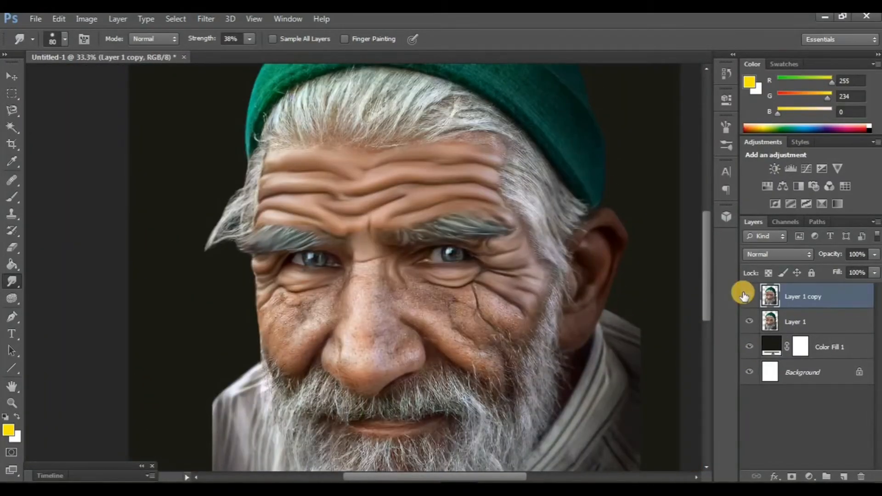
click(744, 296)
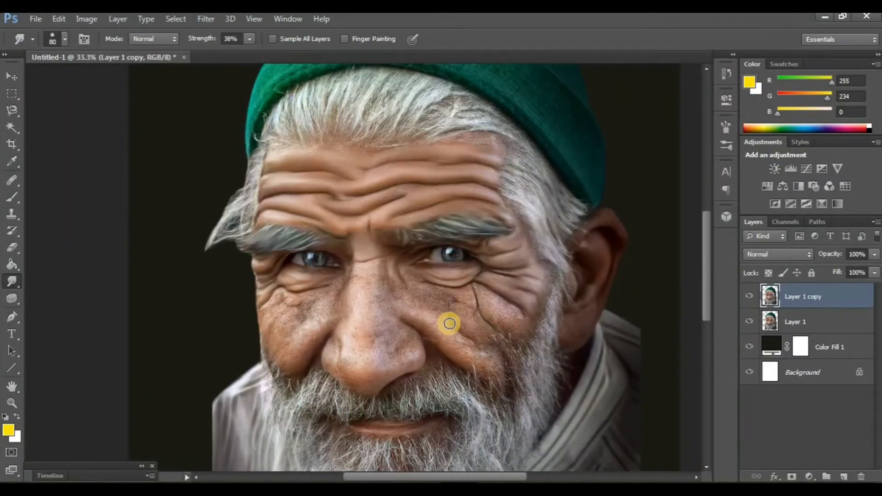
- Smooth the nose from bridge to tip with the 80 px Smudge brush and compare it with the original
scroll(448, 321, up, 3)
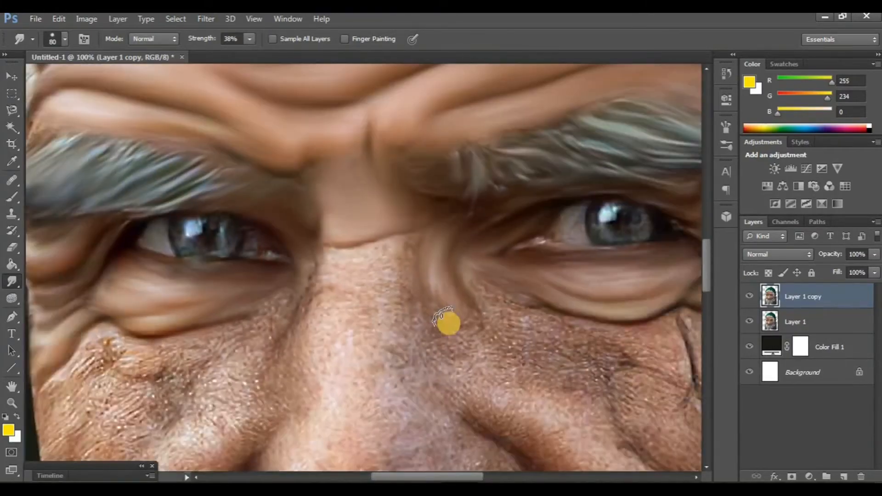
scroll(378, 329, down, 5)
scroll(411, 297, down, 1)
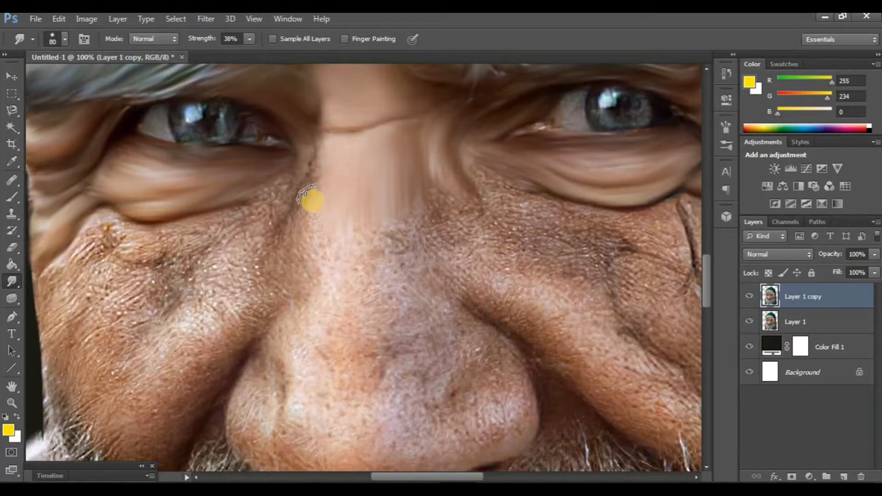
drag(313, 201, 305, 158)
drag(471, 333, 440, 300)
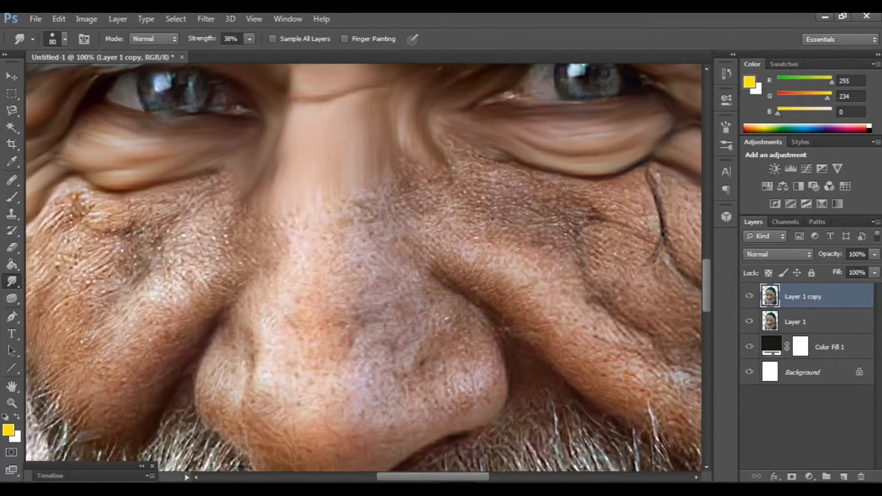
scroll(433, 201, up, 2)
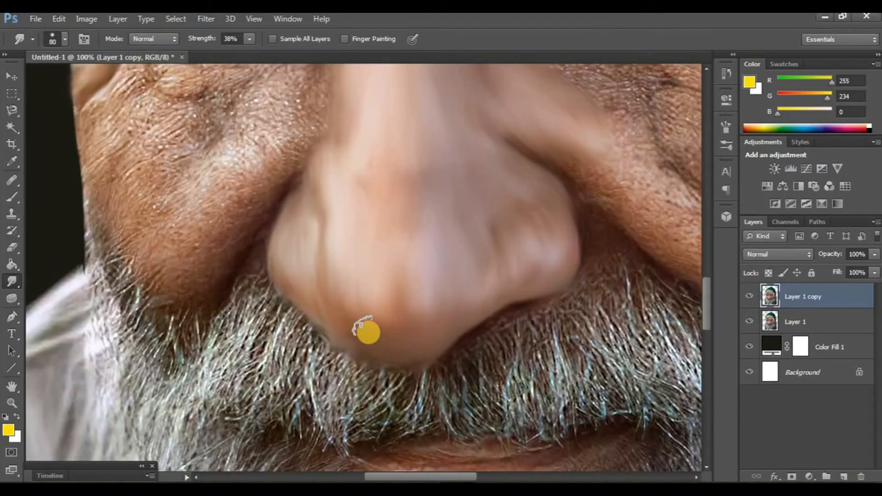
key(ctrl+minus)
key(ctrl+minus)
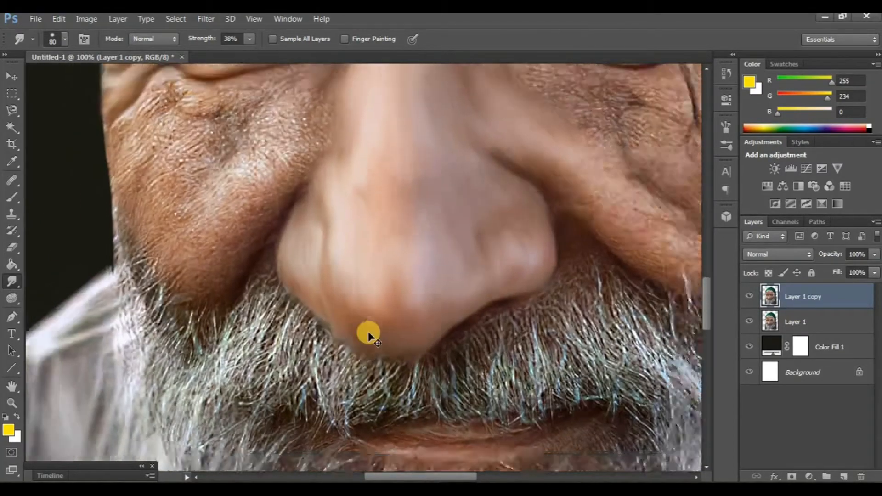
scroll(586, 287, up, 2)
click(751, 296)
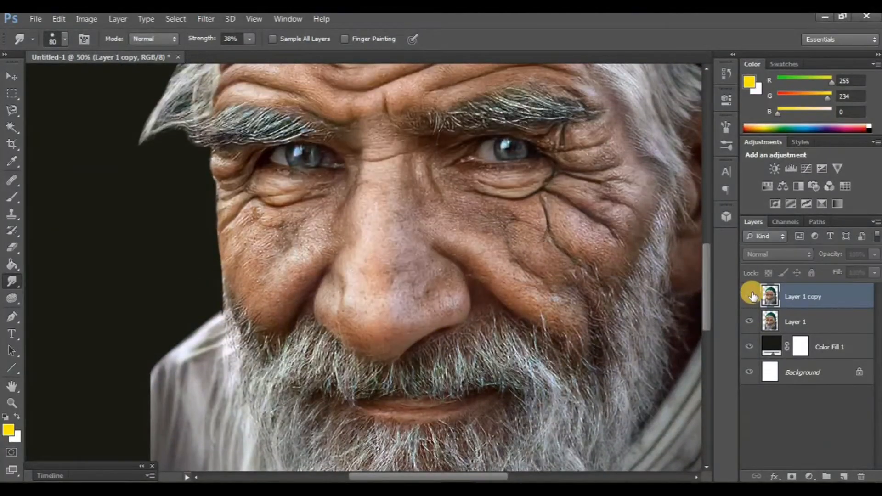
click(751, 295)
- Duplicate Layer 1 copy, hide Layer 1, and smudge the inner cheek beside the nose on the portrait's left side
key(ctrl+j)
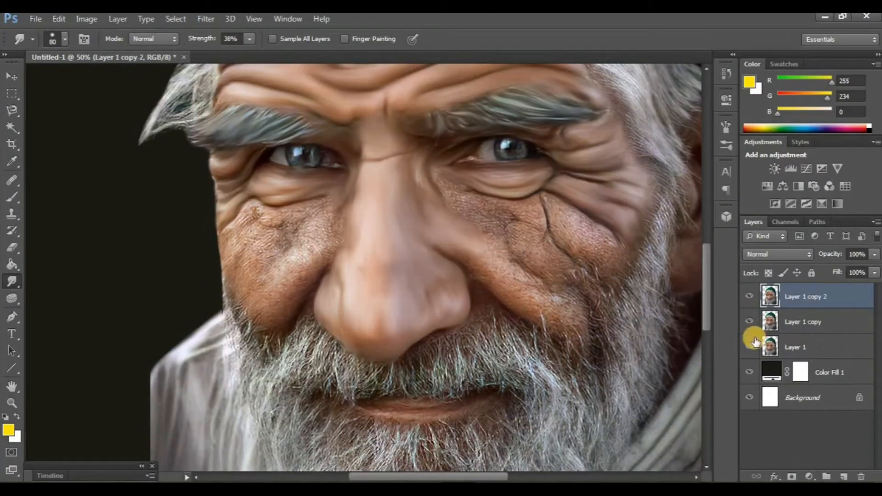
key(ctrl+plus)
key(ctrl+plus)
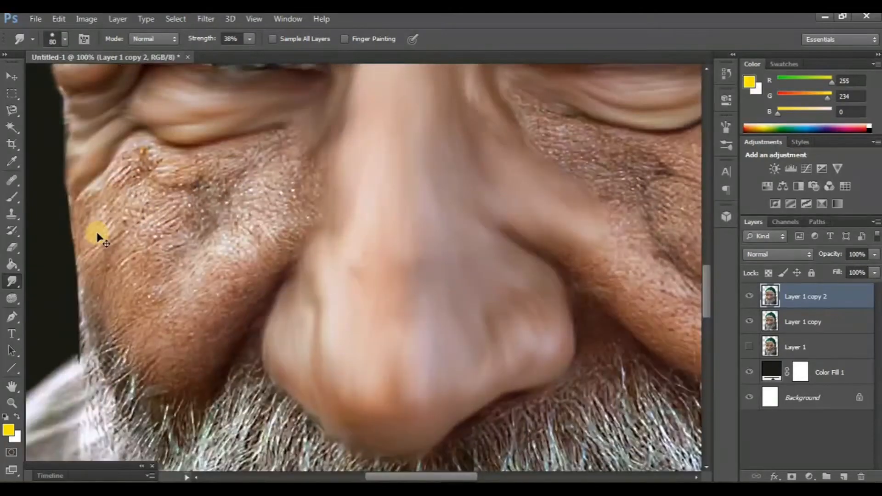
drag(99, 237, 171, 204)
mouse_move(382, 131)
mouse_down()
mouse_move(365, 173)
mouse_move(290, 335)
mouse_up()
mouse_move(327, 236)
mouse_down()
mouse_move(294, 289)
mouse_move(296, 271)
mouse_move(346, 197)
mouse_move(277, 249)
mouse_move(295, 247)
mouse_move(345, 201)
mouse_move(378, 185)
mouse_move(309, 263)
mouse_move(327, 274)
mouse_up()
scroll(295, 248, up, 3)
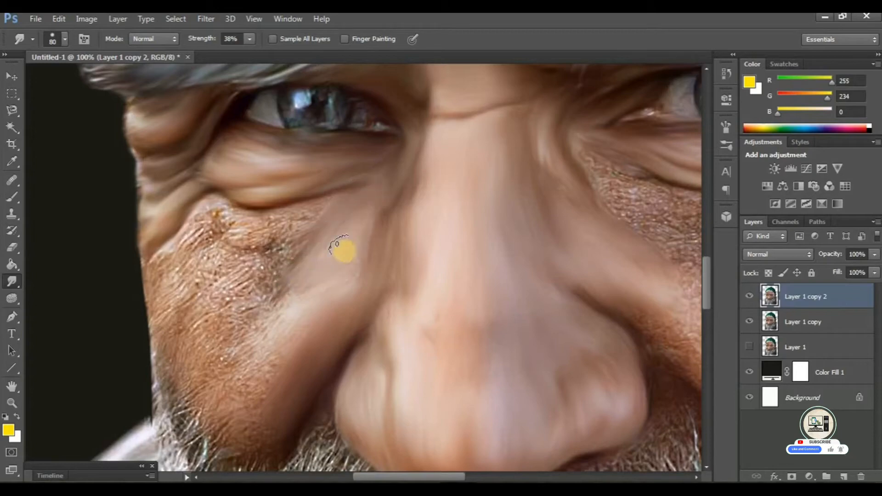
- Smooth the rest of the cheek on the portrait's left side down to the beard and compare with the layer below
scroll(331, 239, left, 2)
mouse_move(325, 234)
mouse_down()
mouse_move(288, 218)
mouse_move(242, 221)
mouse_move(324, 233)
mouse_move(220, 223)
mouse_move(247, 250)
mouse_up()
scroll(246, 250, down, 2)
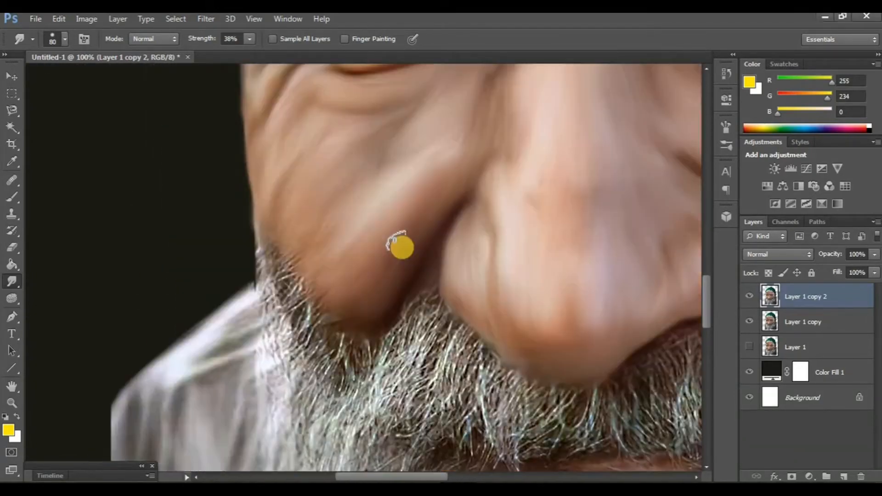
key(ctrl+minus)
scroll(405, 242, right, 1)
click(748, 298)
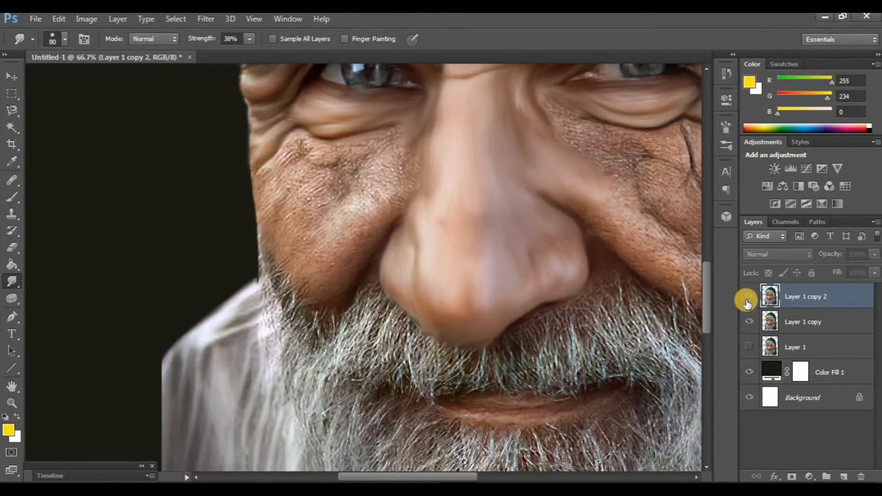
click(748, 298)
- Smudge the cheek on the portrait's right side from under the eye to the beard and compare it with the original
scroll(526, 286, right, 4)
key(ctrl+plus)
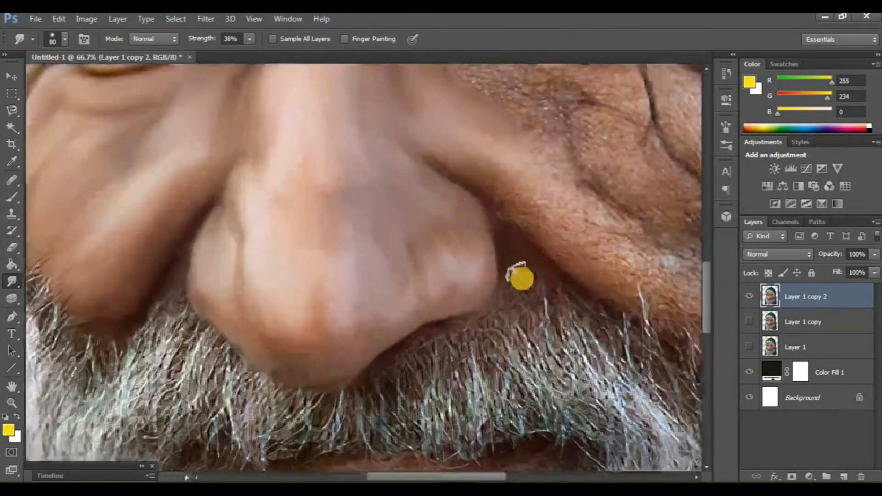
scroll(522, 277, right, 3)
scroll(478, 291, up, 3)
scroll(469, 285, up, 3)
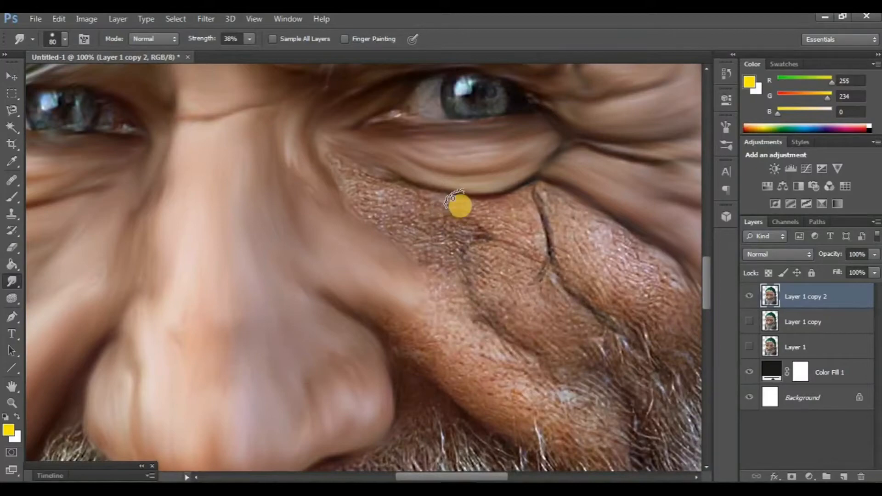
drag(398, 187, 328, 146)
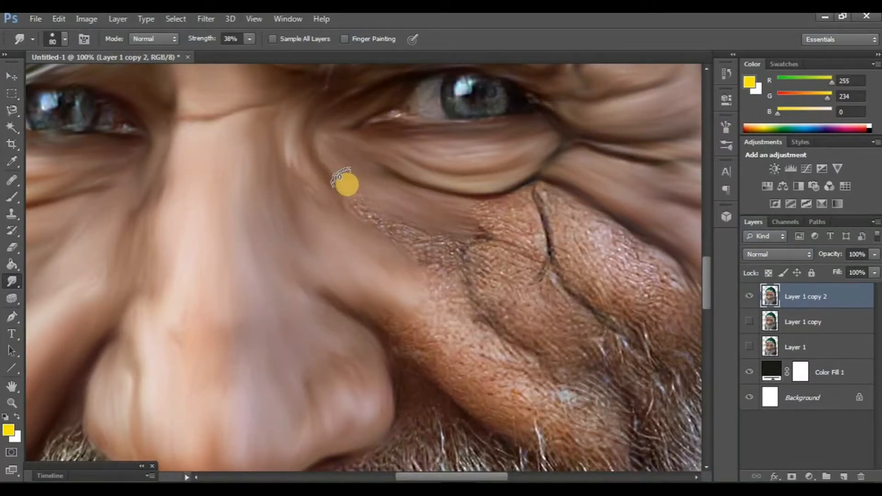
scroll(425, 248, right, 2)
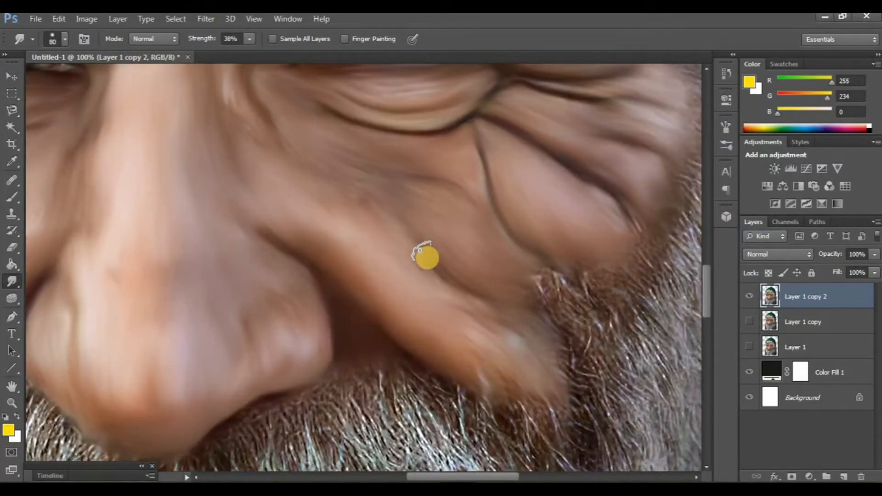
key(ctrl+minus)
key(ctrl+minus)
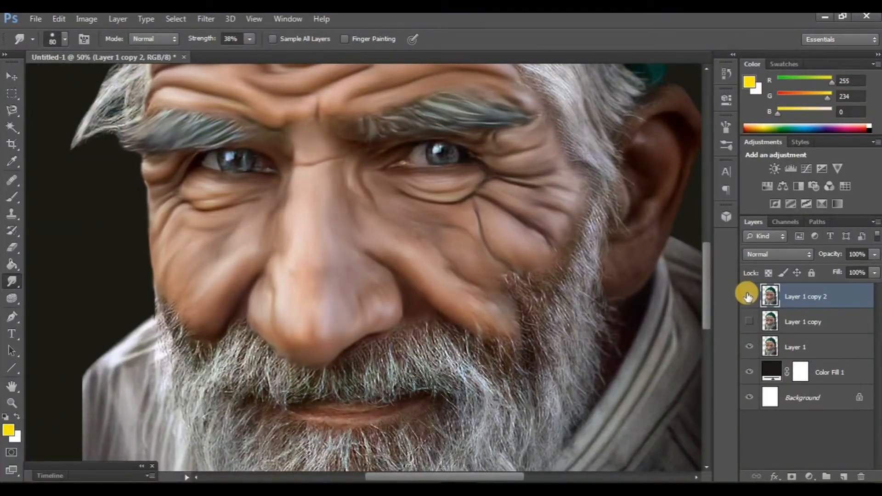
drag(749, 296, 751, 335)
- Smudge the white hair between the forehead and the cap into soft strands at 38% strength and compare with the original
scroll(407, 309, up, 5)
key(ctrl+plus)
key(ctrl+plus)
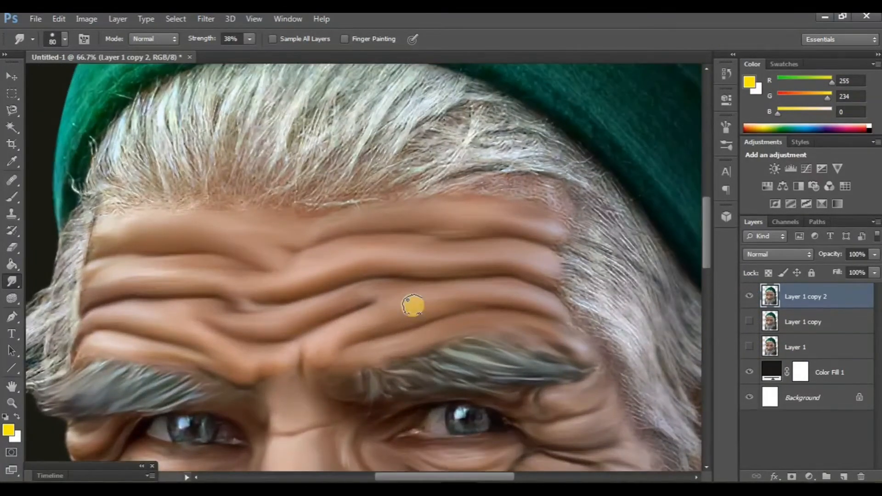
scroll(477, 311, up, 3)
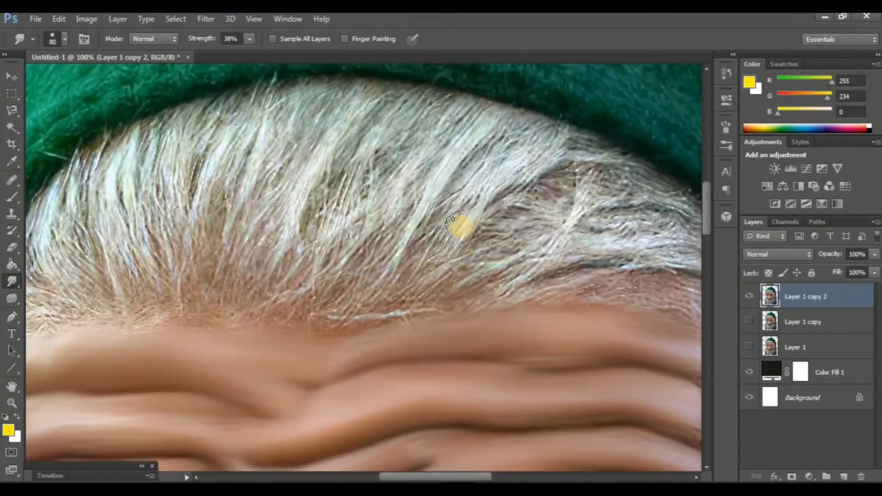
mouse_move(458, 226)
mouse_down()
mouse_move(446, 260)
mouse_move(411, 294)
mouse_move(448, 235)
mouse_up()
mouse_move(513, 190)
mouse_down()
mouse_move(560, 161)
mouse_move(529, 150)
mouse_move(486, 180)
mouse_move(561, 146)
mouse_move(484, 178)
mouse_move(379, 301)
mouse_move(432, 195)
mouse_move(481, 123)
mouse_up()
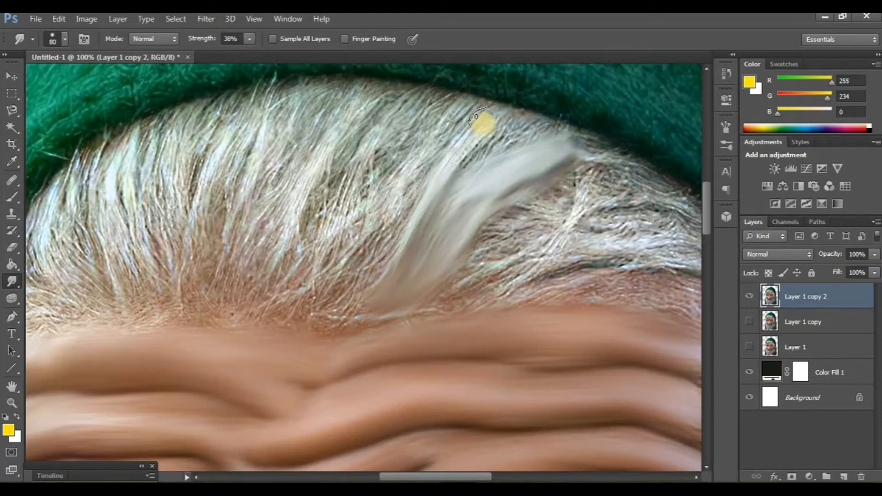
mouse_move(396, 235)
mouse_down()
mouse_move(351, 301)
mouse_move(361, 266)
mouse_move(419, 191)
mouse_move(330, 290)
mouse_up()
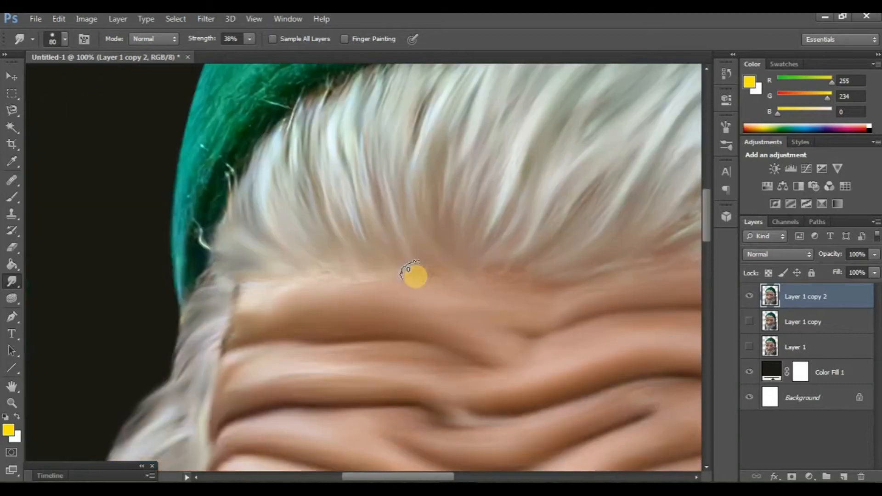
key(ctrl+minus)
key(ctrl+minus)
drag(445, 248, 301, 249)
click(755, 290)
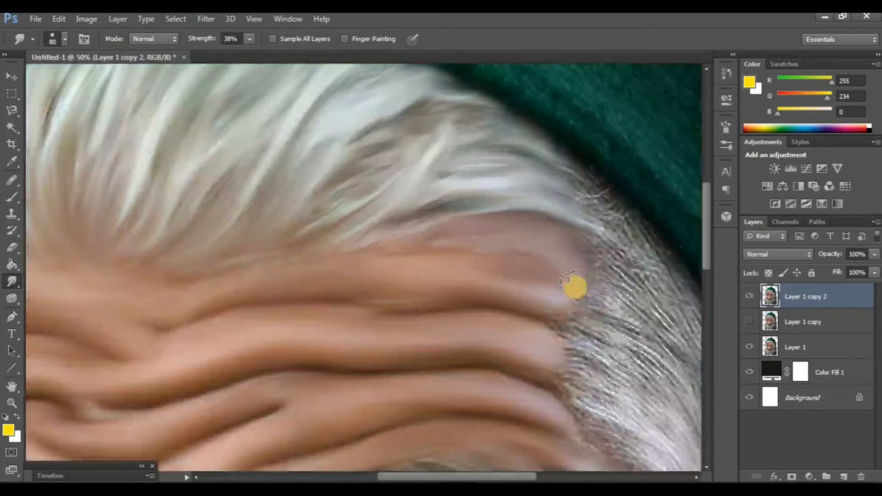
- Smudge the temple hair on the portrait's right side along its growth direction and compare the result with Layer 1
mouse_move(533, 285)
mouse_down()
mouse_move(448, 266)
mouse_move(428, 230)
mouse_up()
drag(529, 204, 559, 225)
scroll(549, 234, up, 3)
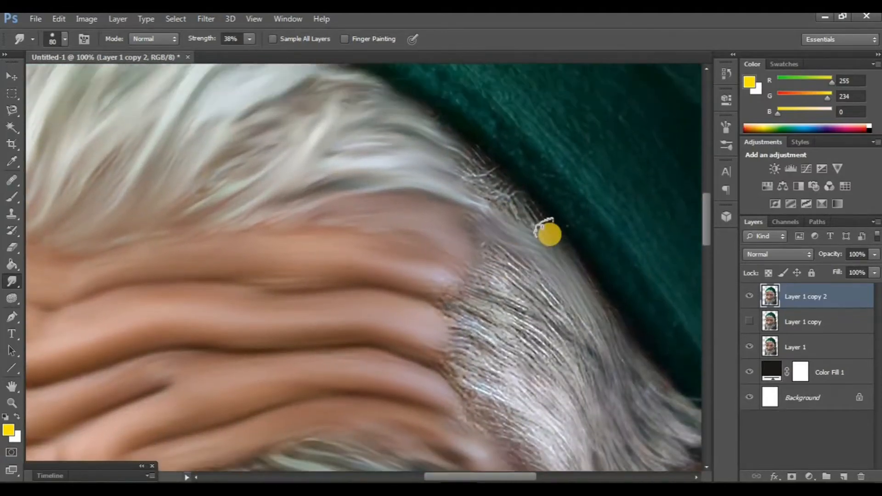
drag(467, 178, 504, 194)
mouse_move(531, 248)
mouse_down()
mouse_move(471, 220)
mouse_move(447, 156)
mouse_up()
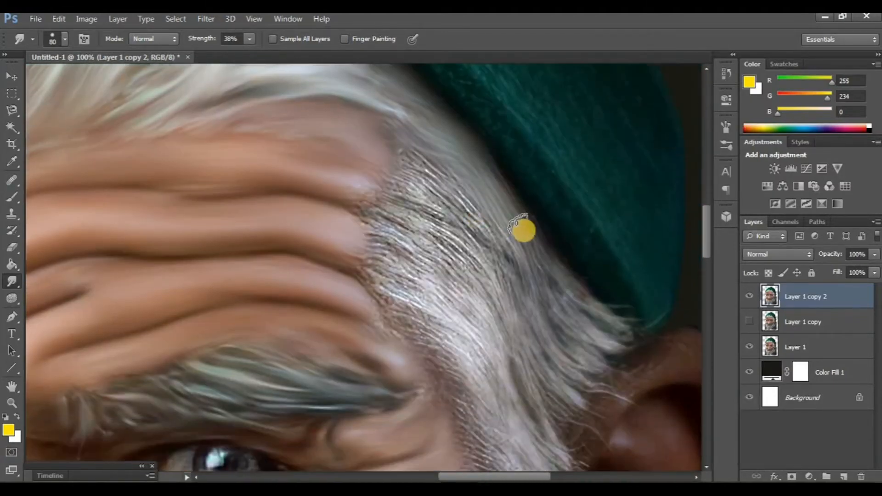
mouse_move(480, 199)
mouse_down()
mouse_move(585, 356)
mouse_move(602, 361)
mouse_move(509, 252)
mouse_up()
drag(410, 161, 495, 245)
drag(423, 193, 473, 241)
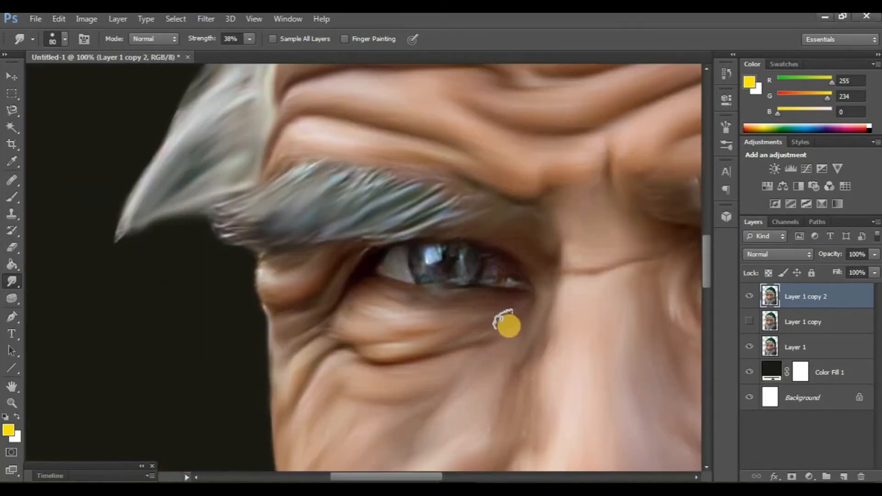
key(ctrl+minus)
key(ctrl+minus)
key(ctrl+minus)
drag(550, 316, 489, 395)
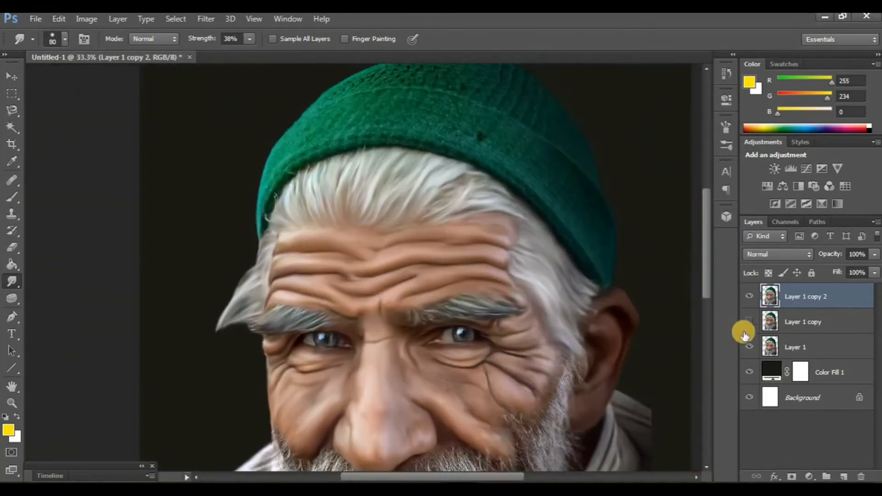
click(749, 346)
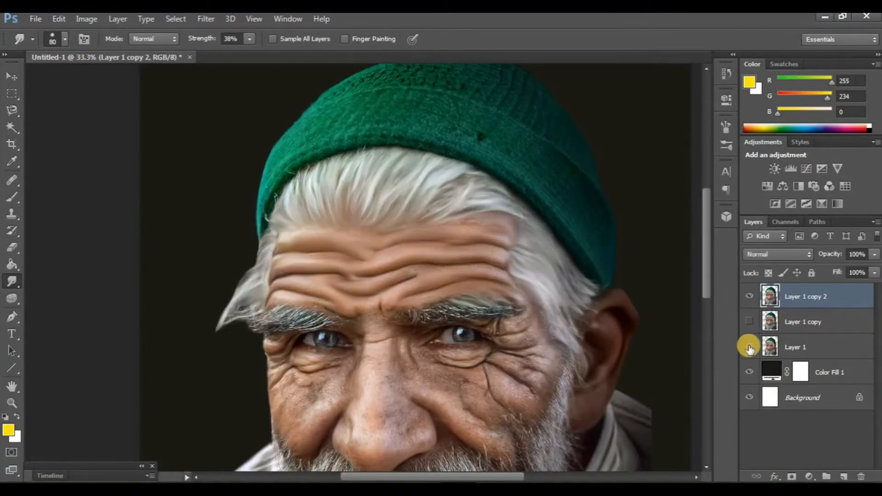
- Enlarge the Smudge brush to 100 px and smooth the front and left-side brim of the green cap at 45% strength
scroll(459, 308, up, 2)
scroll(410, 296, up, 2)
scroll(363, 213, up, 3)
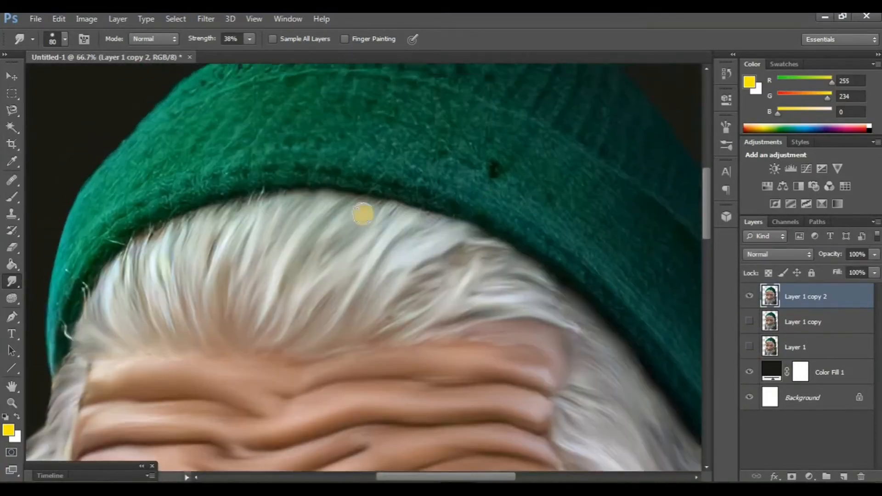
key(bracketright)
key(bracketright)
scroll(317, 227, up, 1)
key(ctrl+plus)
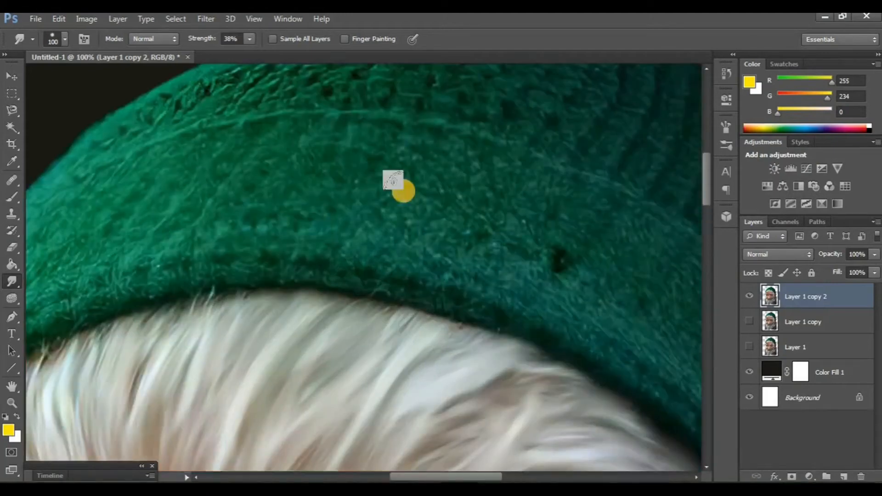
scroll(386, 198, down, 1)
mouse_move(303, 255)
mouse_down()
mouse_move(479, 278)
mouse_move(437, 244)
mouse_move(414, 209)
mouse_move(522, 197)
mouse_move(525, 177)
mouse_move(457, 134)
mouse_move(292, 114)
mouse_up()
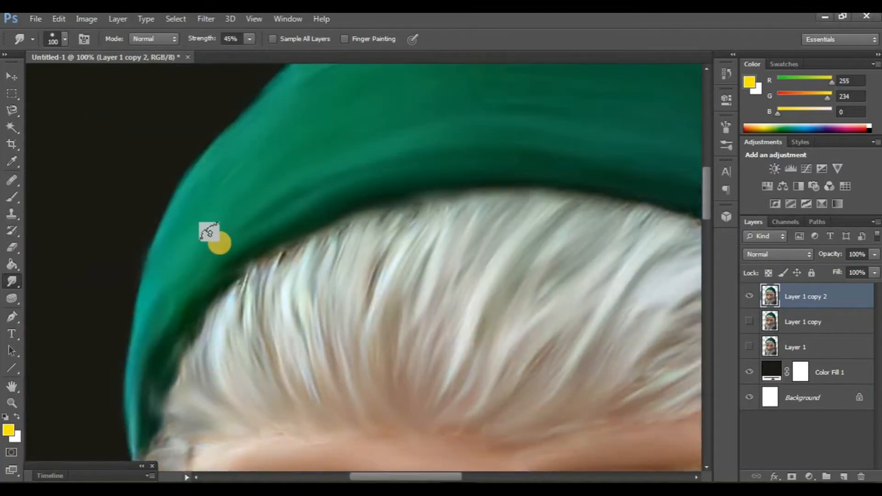
- Smooth the rest of the cap's brim on the portrait's right side, including the small dark hole
key(ctrl+minus)
scroll(416, 258, right, 5)
scroll(455, 277, right, 4)
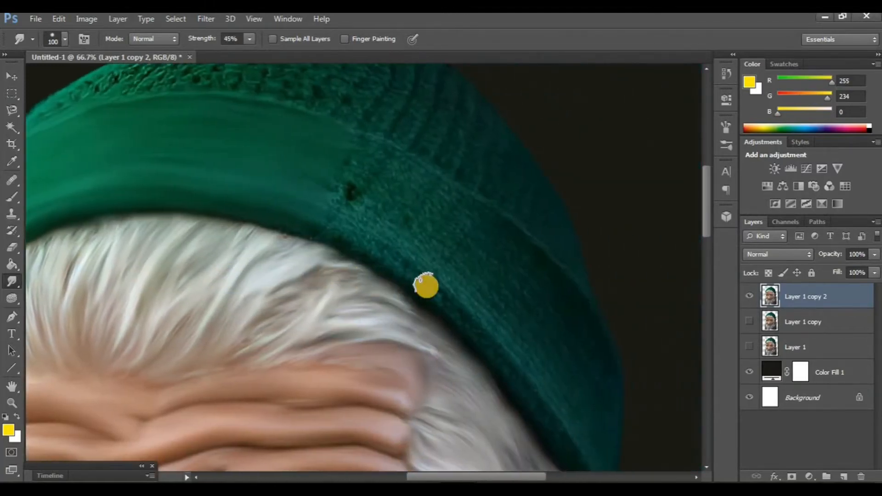
key(ctrl+plus)
scroll(425, 286, up, 1)
scroll(426, 285, right, 1)
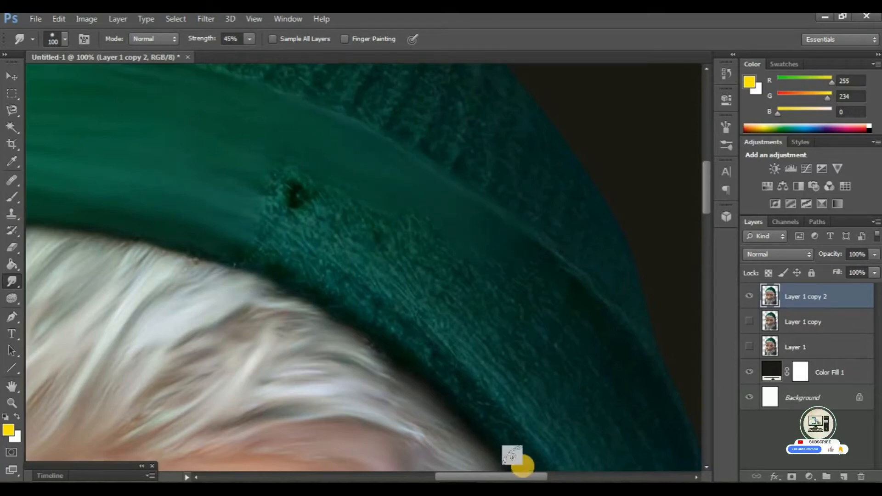
drag(122, 368, 408, 274)
key(ctrl+minus)
key(ctrl+minus)
key(ctrl+minus)
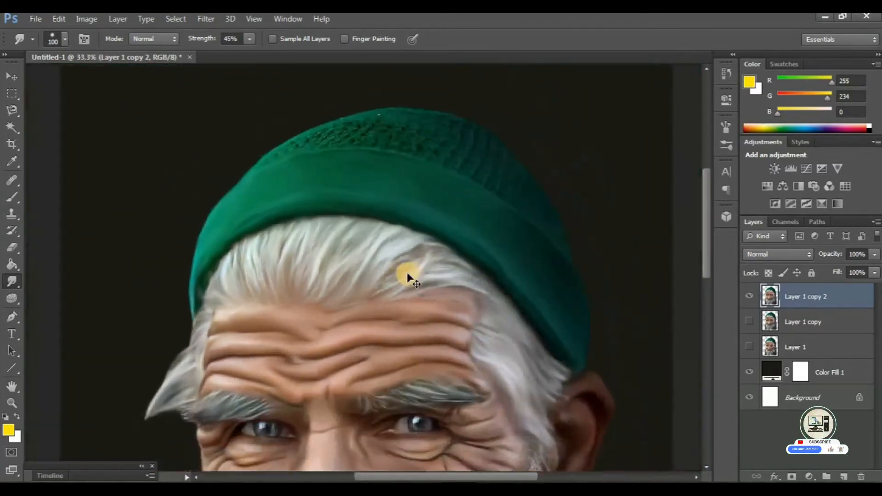
- Smooth the knitted crown of the cap above the brim and compare the smudged portrait with the layer below
key(ctrl+plus)
key(ctrl+plus)
key(ctrl+plus)
scroll(406, 221, up, 10)
scroll(390, 224, right, 1)
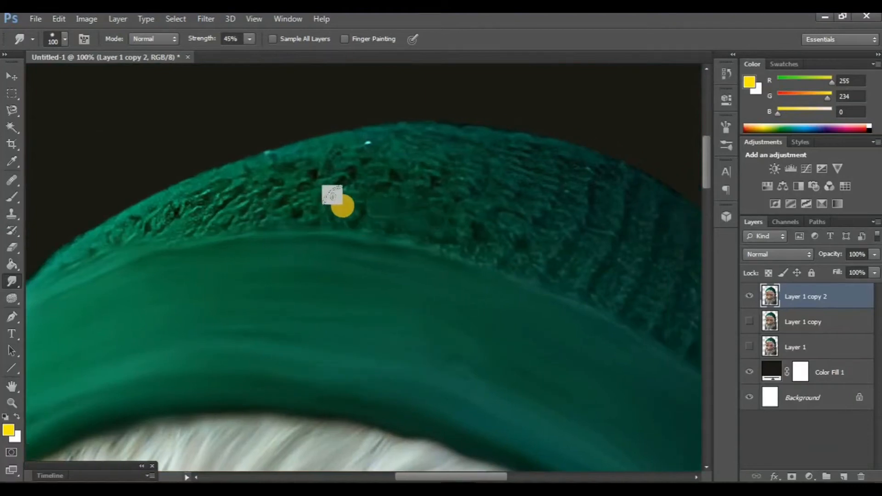
mouse_move(408, 173)
mouse_down()
mouse_move(353, 172)
mouse_move(477, 162)
mouse_move(346, 166)
mouse_move(439, 138)
mouse_move(421, 148)
mouse_move(315, 136)
mouse_up()
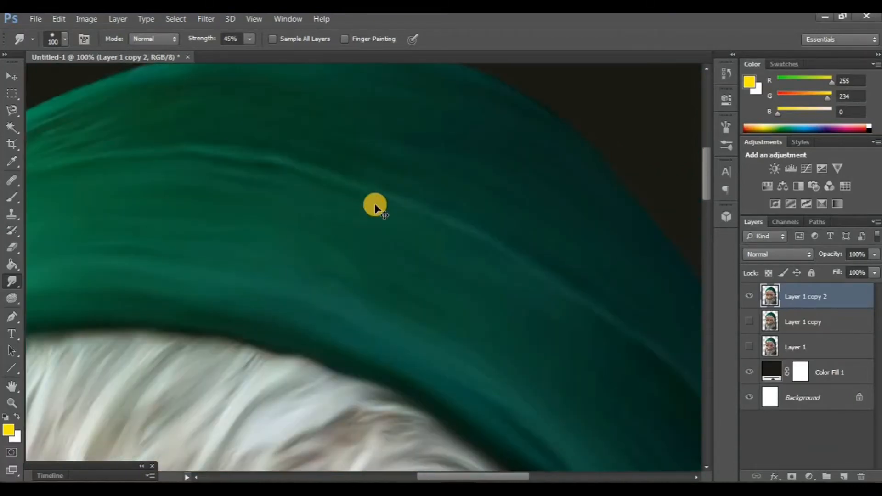
scroll(375, 208, down, 2)
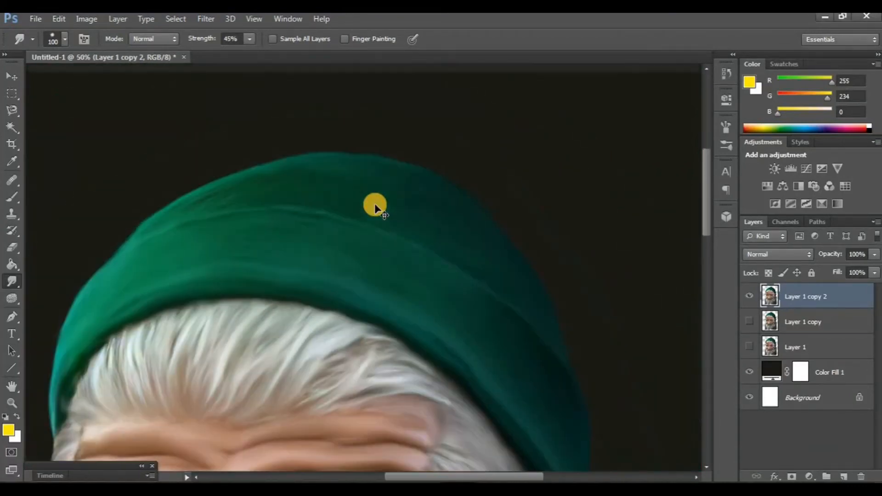
scroll(375, 204, left, 2)
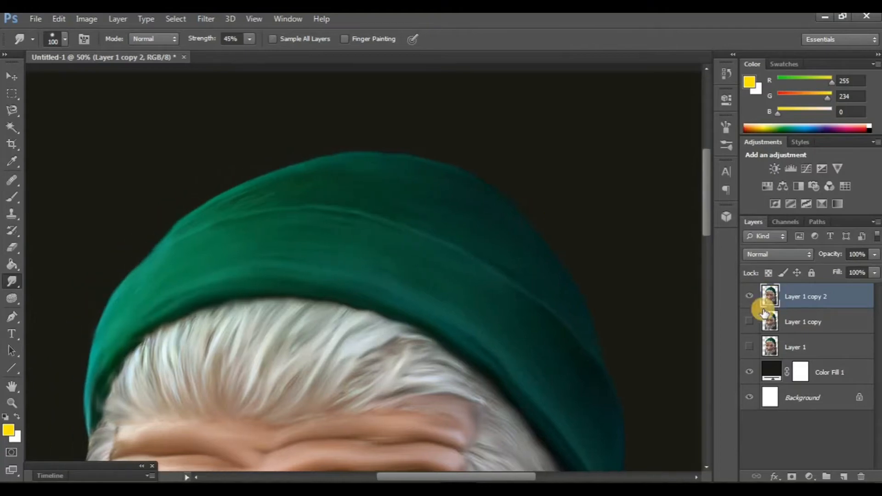
click(749, 297)
click(749, 297)
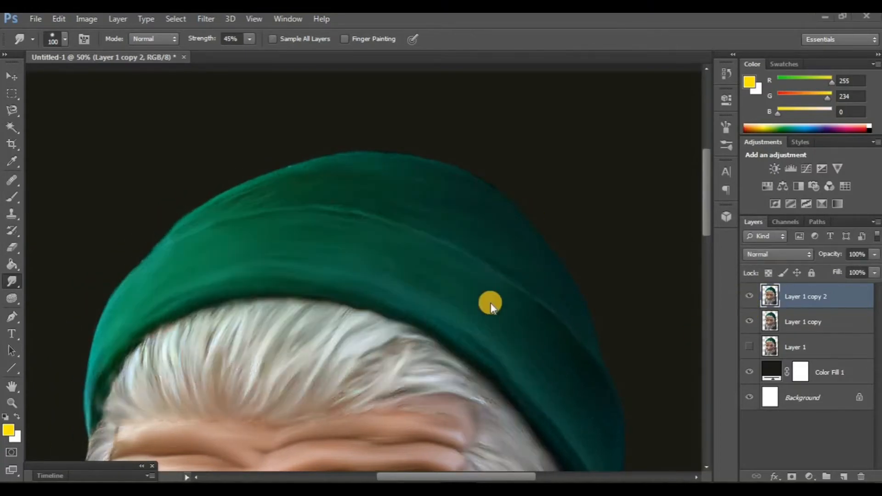
scroll(490, 303, down, 5)
scroll(484, 278, down, 2)
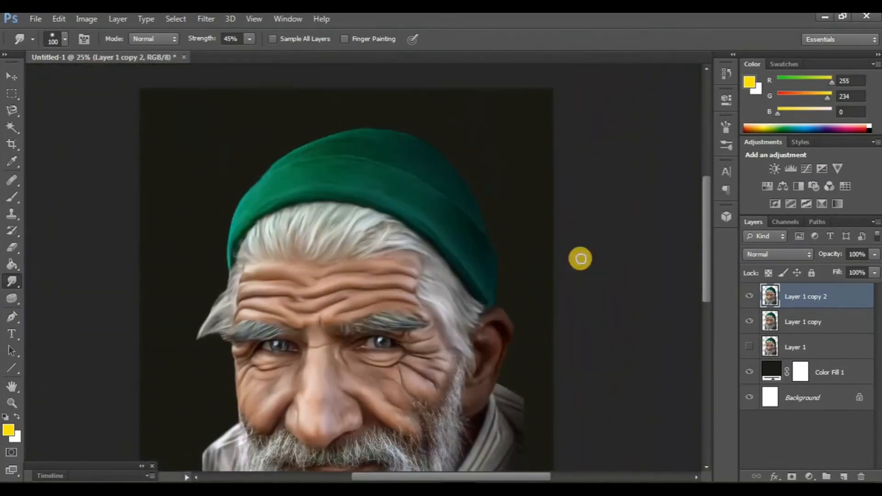
click(749, 297)
click(749, 297)
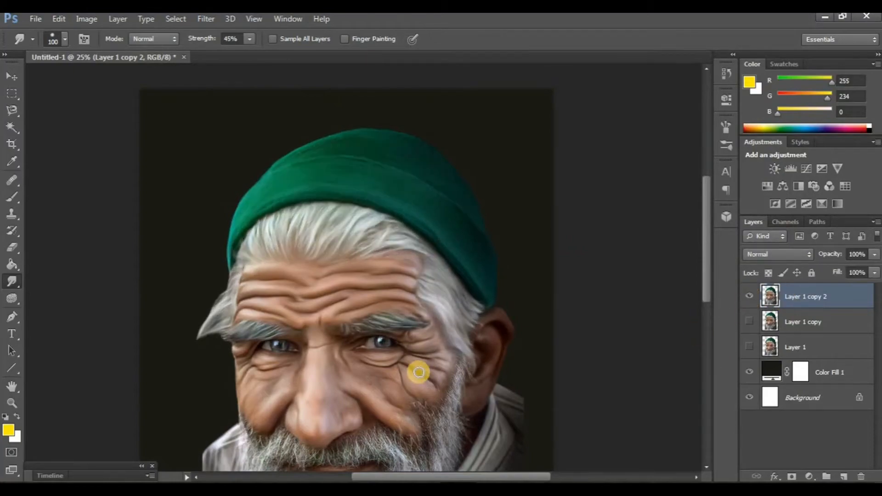
- Duplicate Layer 1 copy 2 and smudge the mustache on the portrait's right side with a 90 px brush at 38% strength
scroll(419, 372, down, 1)
scroll(407, 345, up, 3)
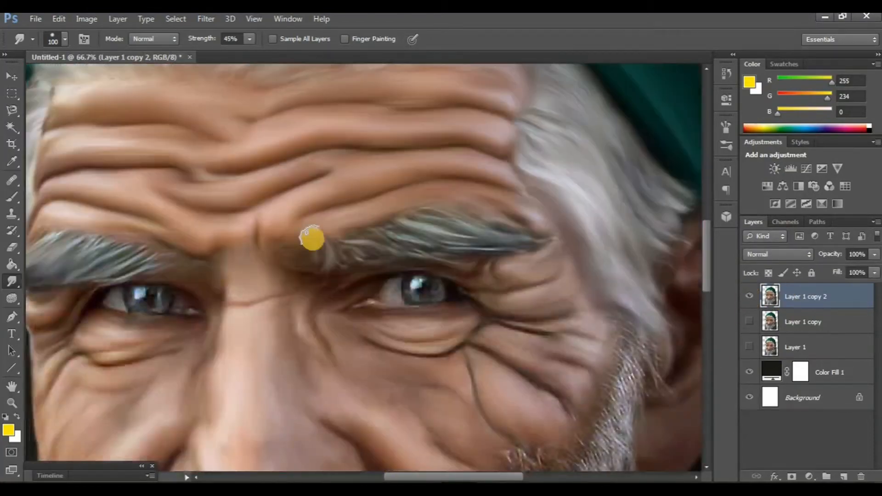
scroll(329, 253, down, 10)
key(ctrl+j)
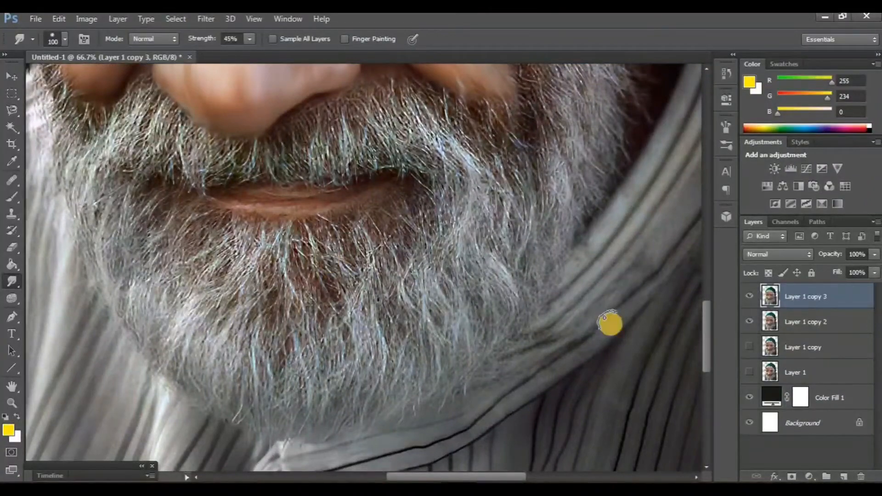
drag(166, 241, 178, 218)
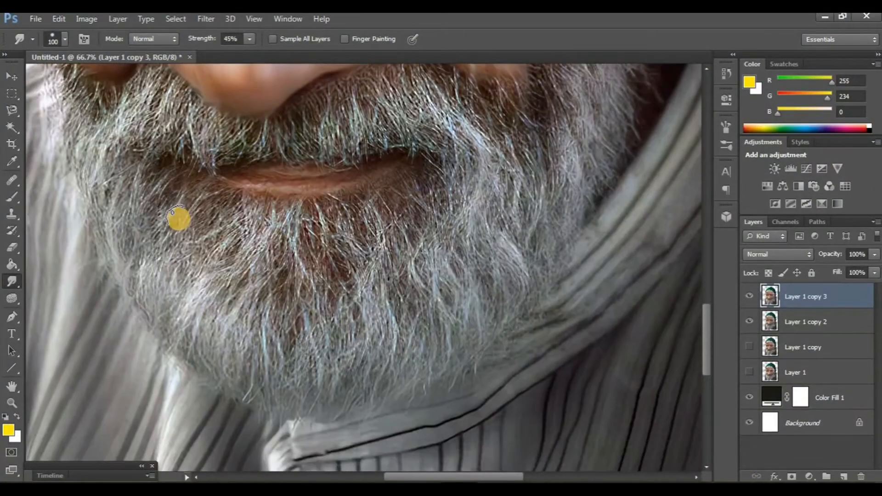
scroll(363, 193, up, 2)
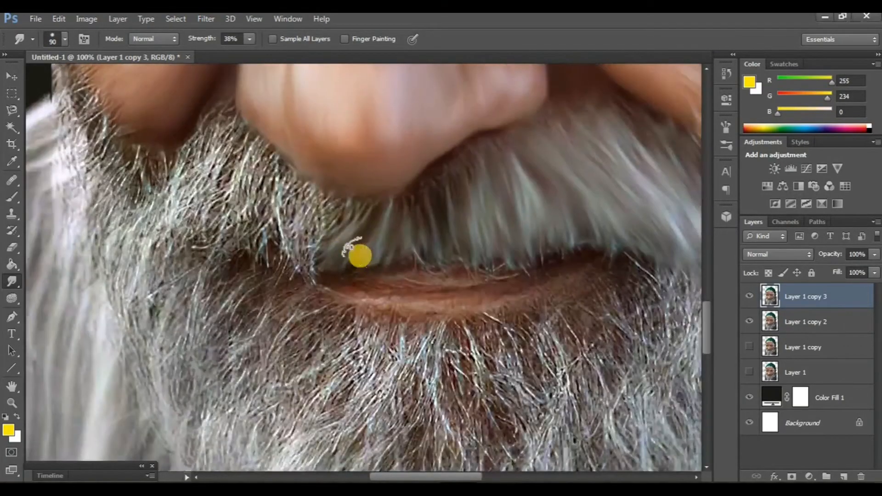
- Smudge the mustache under the nose and across the portrait's left side down to the upper lip
drag(349, 246, 390, 255)
drag(364, 219, 347, 278)
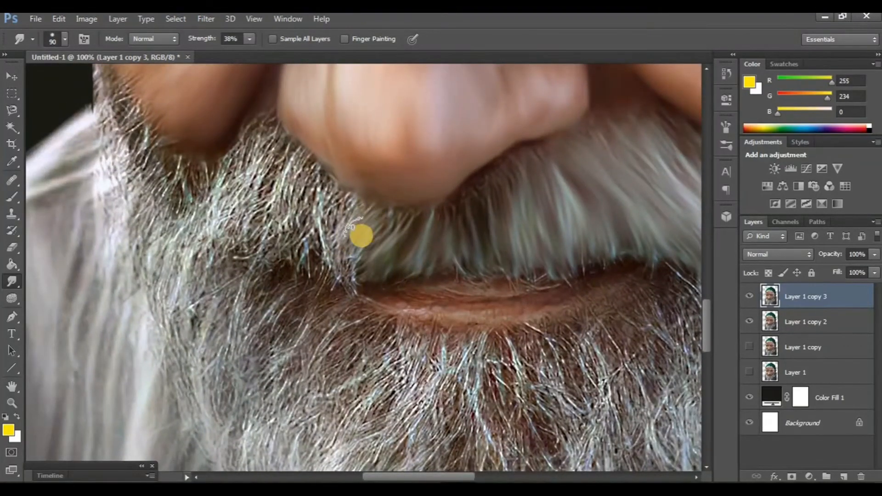
mouse_move(361, 235)
mouse_down()
mouse_move(351, 277)
mouse_move(336, 233)
mouse_move(319, 238)
mouse_move(325, 186)
mouse_move(308, 259)
mouse_move(294, 197)
mouse_move(274, 267)
mouse_move(285, 163)
mouse_move(248, 245)
mouse_move(268, 156)
mouse_move(241, 217)
mouse_move(235, 210)
mouse_move(269, 123)
mouse_move(206, 224)
mouse_move(321, 242)
mouse_up()
drag(407, 203, 355, 244)
drag(337, 367, 365, 245)
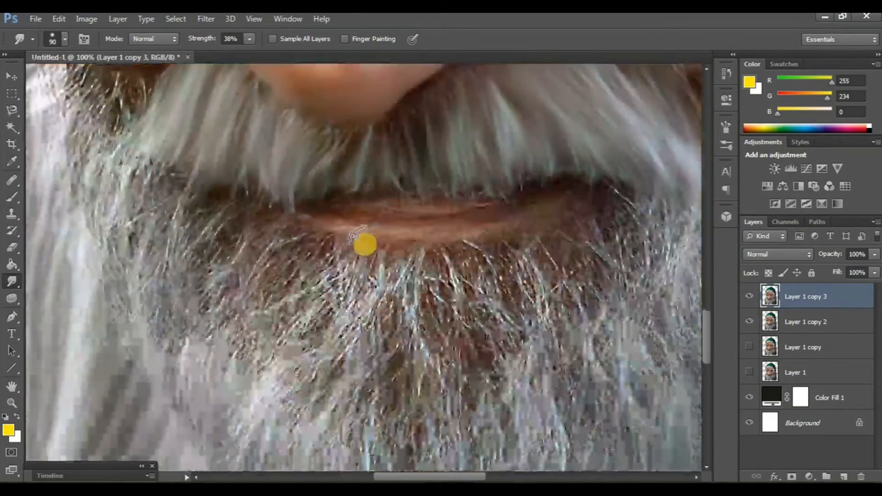
- Smudge the beard on the chin with downward strokes, from under the lower lip to the collar
scroll(374, 236, down, 5)
mouse_move(367, 177)
mouse_down()
mouse_move(382, 227)
mouse_move(368, 157)
mouse_move(374, 118)
mouse_move(324, 248)
mouse_move(345, 113)
mouse_move(300, 248)
mouse_move(369, 225)
mouse_move(384, 139)
mouse_move(406, 226)
mouse_move(377, 112)
mouse_move(374, 180)
mouse_move(433, 234)
mouse_move(416, 187)
mouse_move(377, 139)
mouse_move(437, 189)
mouse_move(465, 269)
mouse_move(456, 175)
mouse_move(425, 138)
mouse_move(485, 217)
mouse_up()
mouse_move(466, 140)
mouse_down()
mouse_move(503, 170)
mouse_move(531, 235)
mouse_move(506, 151)
mouse_move(523, 137)
mouse_move(555, 238)
mouse_move(556, 171)
mouse_move(516, 108)
mouse_move(575, 156)
mouse_up()
drag(534, 95, 551, 348)
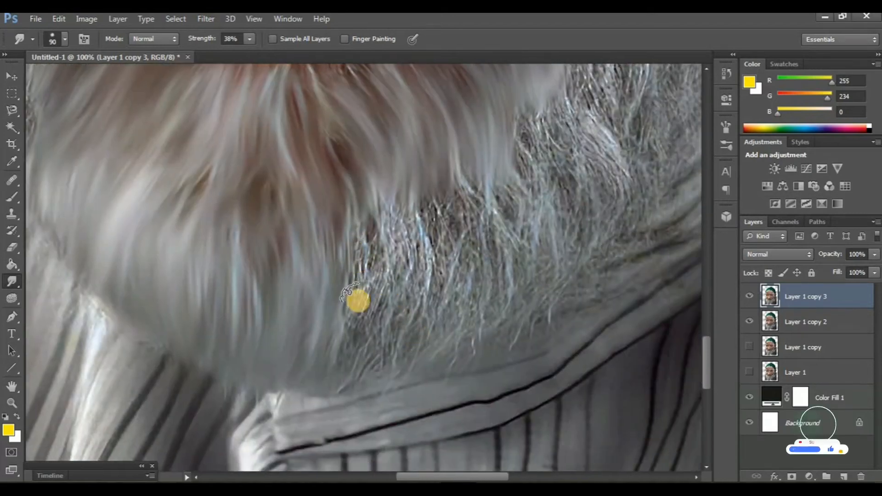
mouse_move(357, 299)
mouse_down()
mouse_move(339, 375)
mouse_move(375, 235)
mouse_move(383, 353)
mouse_move(398, 237)
mouse_move(404, 348)
mouse_move(411, 324)
mouse_move(422, 367)
mouse_move(447, 281)
mouse_move(423, 208)
mouse_move(435, 310)
mouse_move(436, 200)
mouse_move(473, 313)
mouse_move(454, 193)
mouse_move(486, 285)
mouse_move(468, 185)
mouse_move(512, 298)
mouse_move(494, 270)
mouse_move(462, 346)
mouse_up()
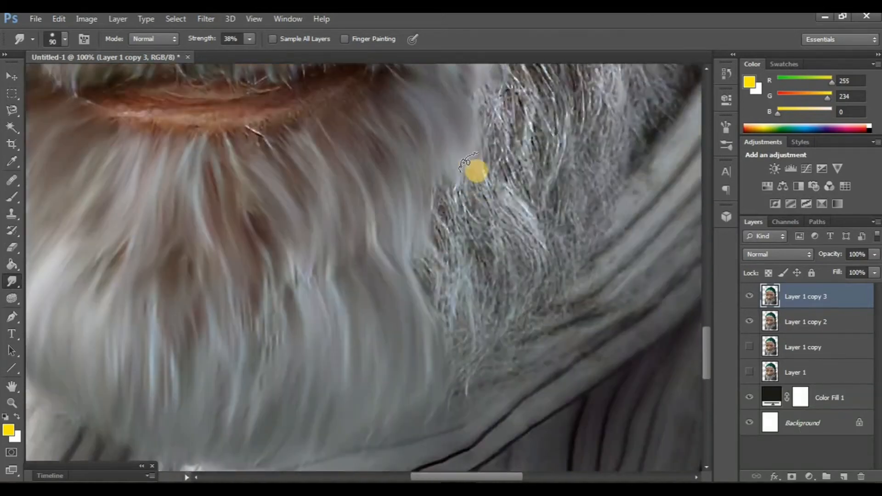
mouse_move(475, 172)
mouse_down()
mouse_move(510, 235)
mouse_move(523, 321)
mouse_move(491, 185)
mouse_move(537, 279)
mouse_move(454, 213)
mouse_move(484, 258)
mouse_move(449, 176)
mouse_move(485, 314)
mouse_move(490, 257)
mouse_move(488, 349)
mouse_move(460, 301)
mouse_move(454, 370)
mouse_move(429, 266)
mouse_move(447, 317)
mouse_move(421, 263)
mouse_move(457, 264)
mouse_move(425, 203)
mouse_move(459, 286)
mouse_up()
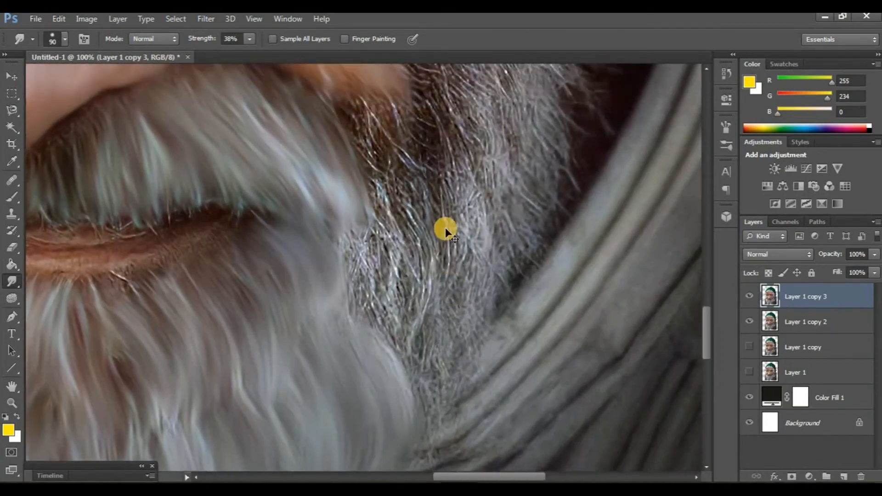
- Smudge the cheek beard beside the mouth corner on the portrait's right side with a 70 px brush, down toward the collar
key(ctrl+minus)
key(ctrl+minus)
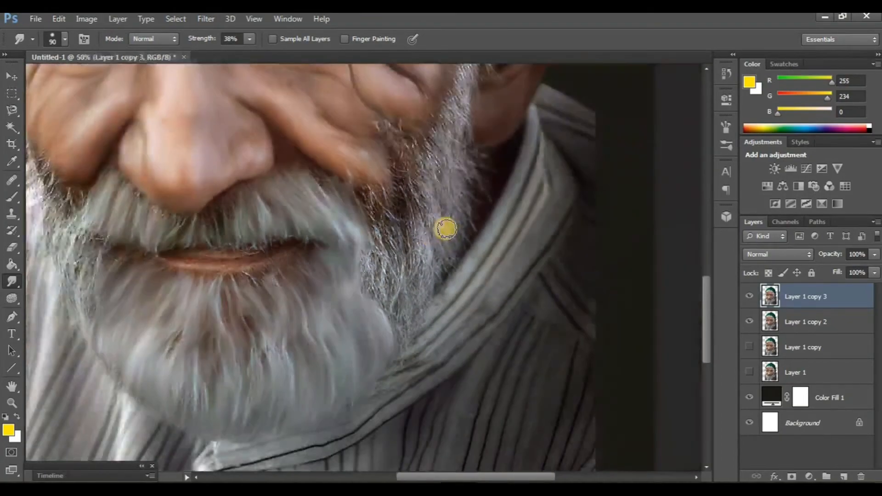
scroll(276, 340, left, 4)
key(ctrl+plus)
key(ctrl+plus)
scroll(268, 326, up, 2)
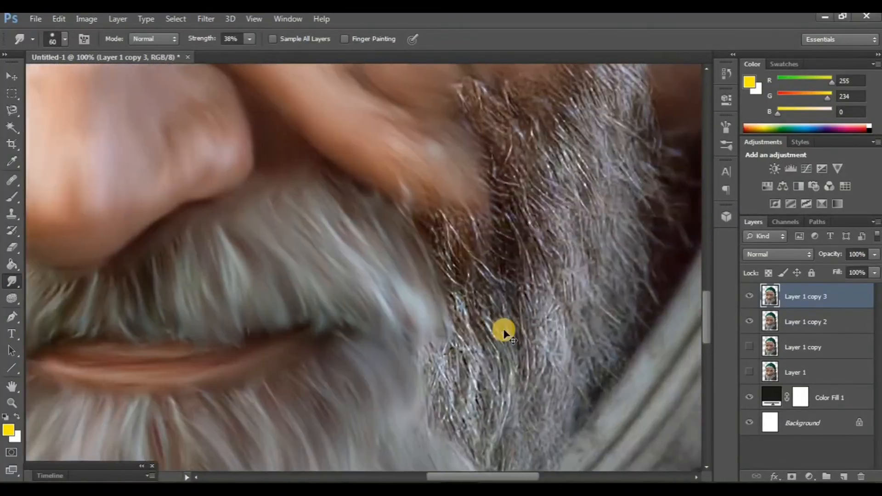
scroll(504, 331, right, 2)
scroll(410, 307, down, 2)
key([)
scroll(410, 304, down, 1)
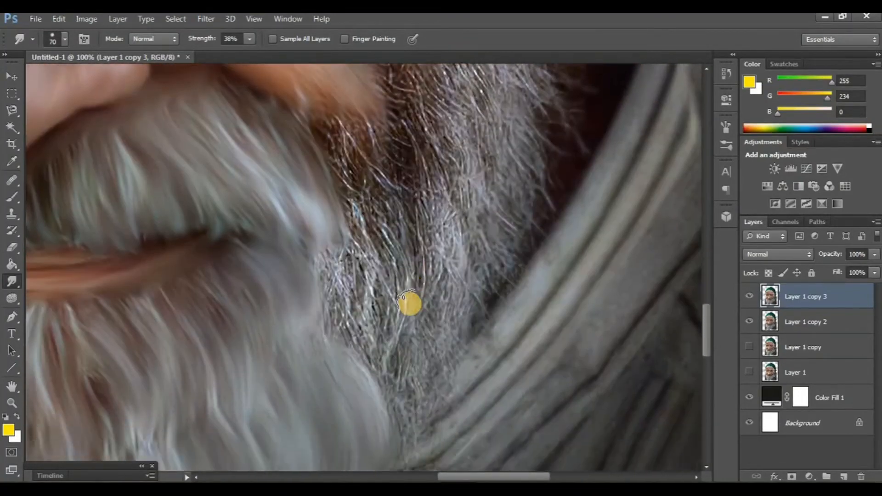
scroll(409, 304, down, 1)
mouse_move(372, 235)
mouse_down()
mouse_move(364, 203)
mouse_move(381, 230)
mouse_move(396, 304)
mouse_move(399, 191)
mouse_move(408, 277)
mouse_move(390, 361)
mouse_move(368, 269)
mouse_move(342, 216)
mouse_move(361, 307)
mouse_move(326, 221)
mouse_move(343, 308)
mouse_move(315, 224)
mouse_up()
scroll(366, 327, right, 1)
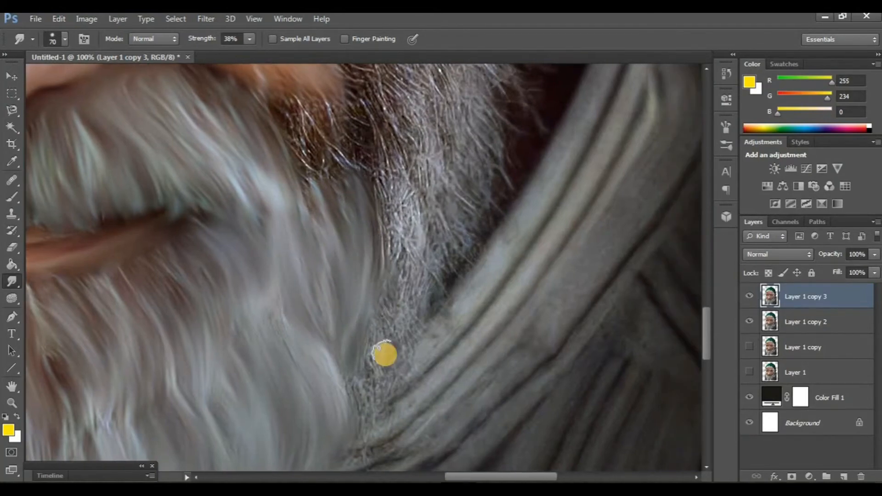
- Smudge the remaining beard between the nose fold, ear and collar, and compare Layer 1 copy 3 with the layer below
scroll(348, 360, up, 1)
scroll(314, 271, right, 1)
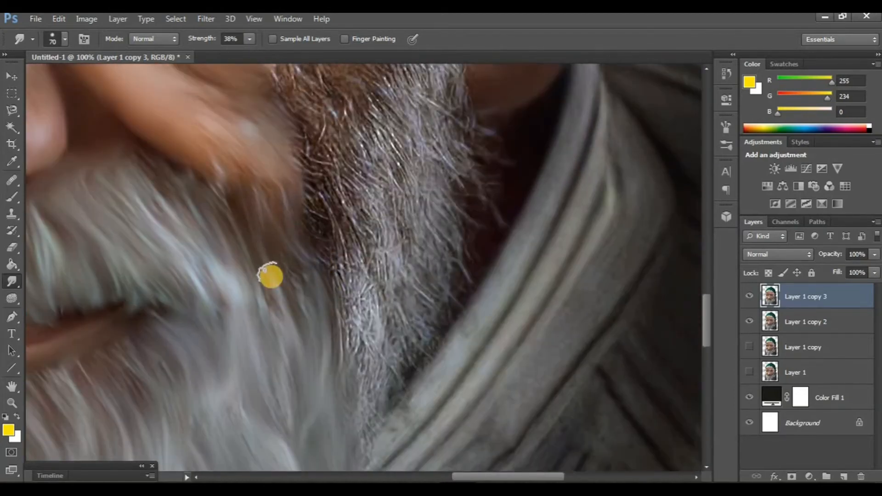
scroll(284, 269, right, 2)
scroll(284, 269, right, 2)
scroll(284, 272, up, 5)
scroll(287, 276, down, 2)
drag(268, 221, 343, 371)
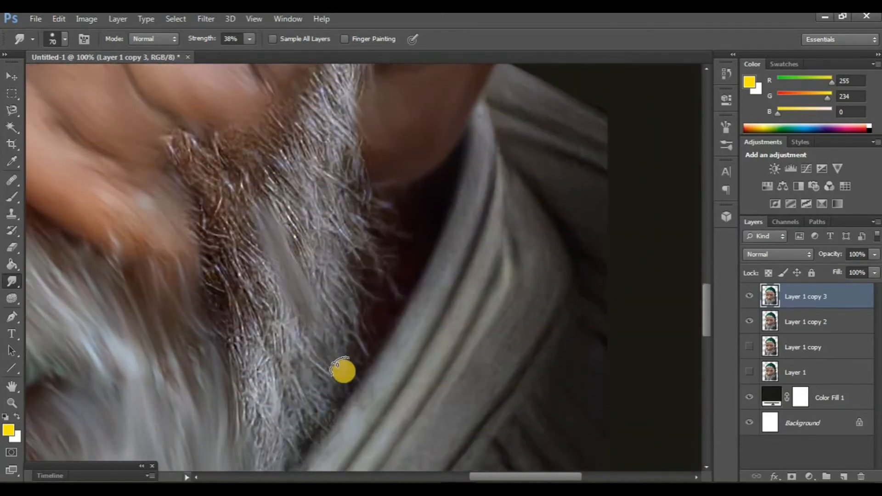
scroll(320, 329, down, 2)
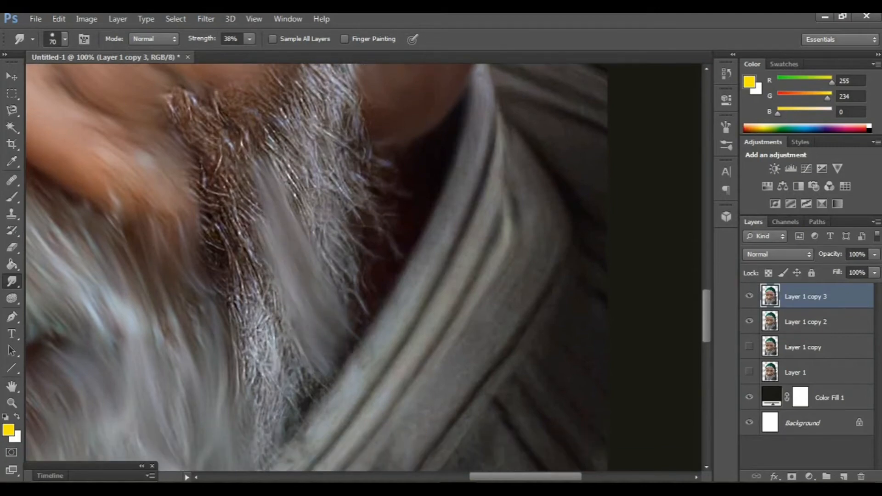
scroll(462, 286, down, 3)
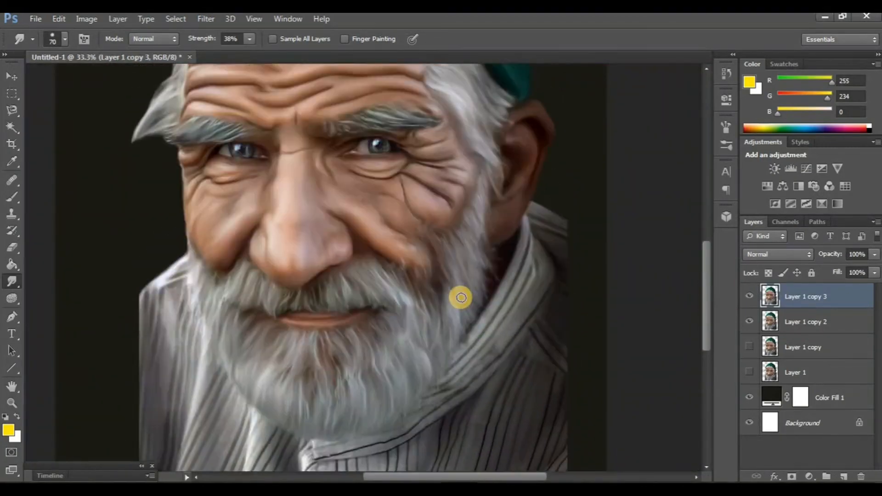
scroll(461, 298, up, 1)
click(749, 296)
click(750, 296)
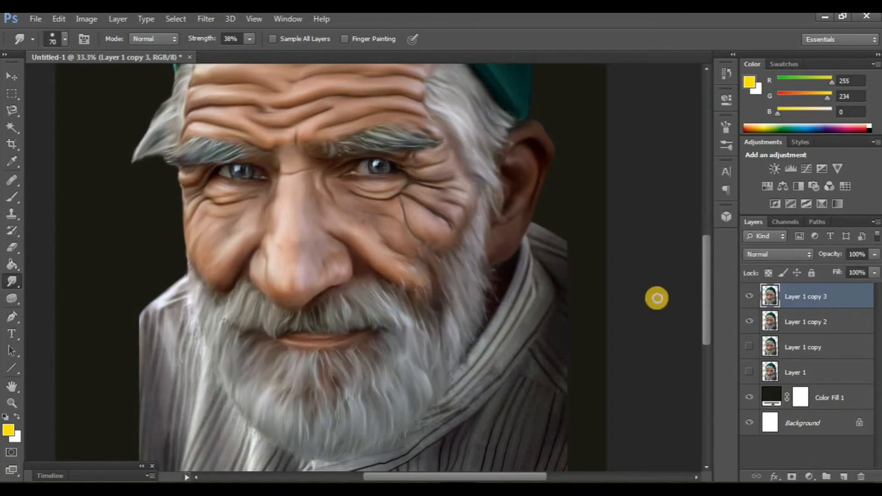
- Duplicate Layer 1 copy 3, hide the older copies, and smudge the coat's shoulder on the portrait's left side with a 125 px brush
scroll(534, 285, down, 5)
key(ctrl+j)
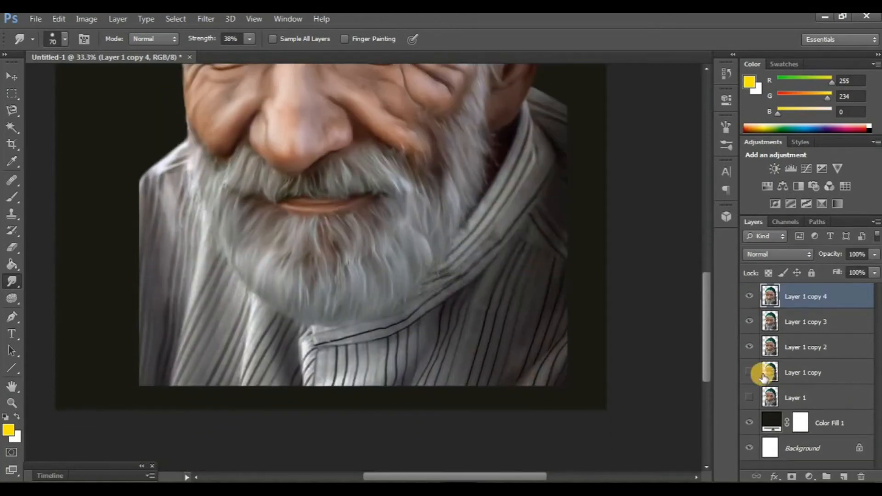
key(ctrl+plus)
key(ctrl+plus)
scroll(207, 258, left, 10)
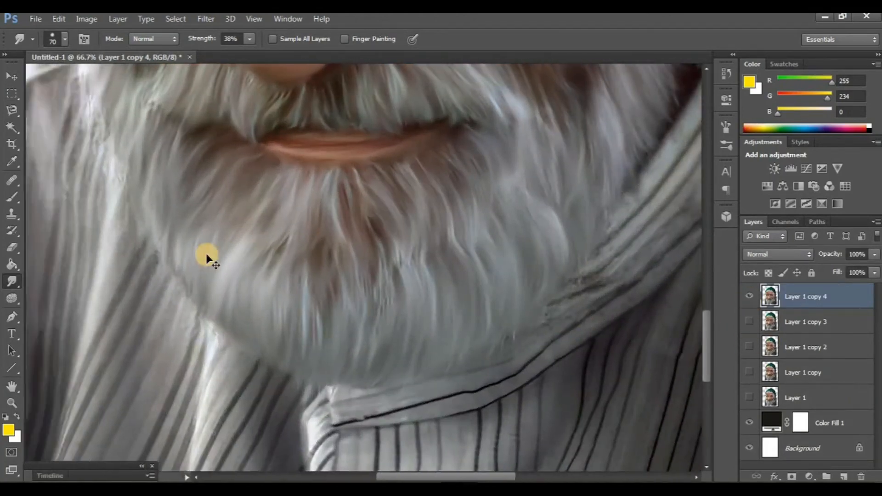
scroll(207, 255, up, 6)
scroll(208, 254, down, 2)
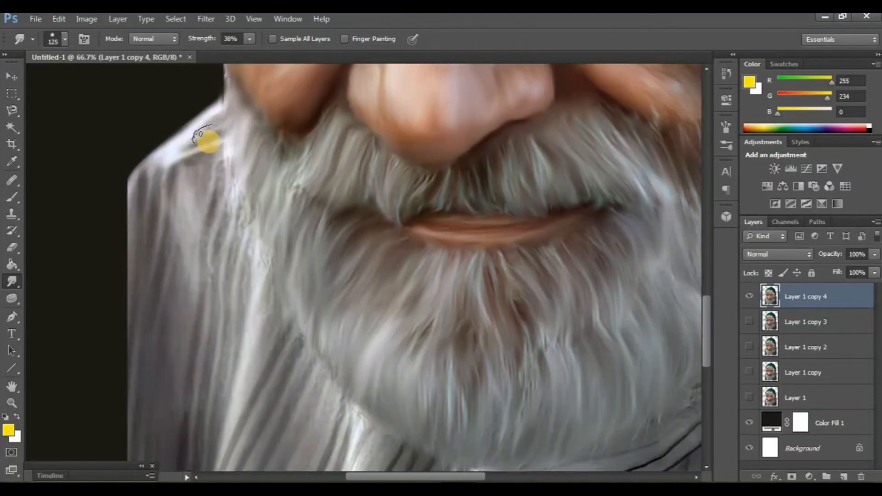
mouse_move(207, 191)
mouse_down()
mouse_move(197, 335)
mouse_move(177, 359)
mouse_move(165, 315)
mouse_move(165, 204)
mouse_move(158, 337)
mouse_move(157, 151)
mouse_up()
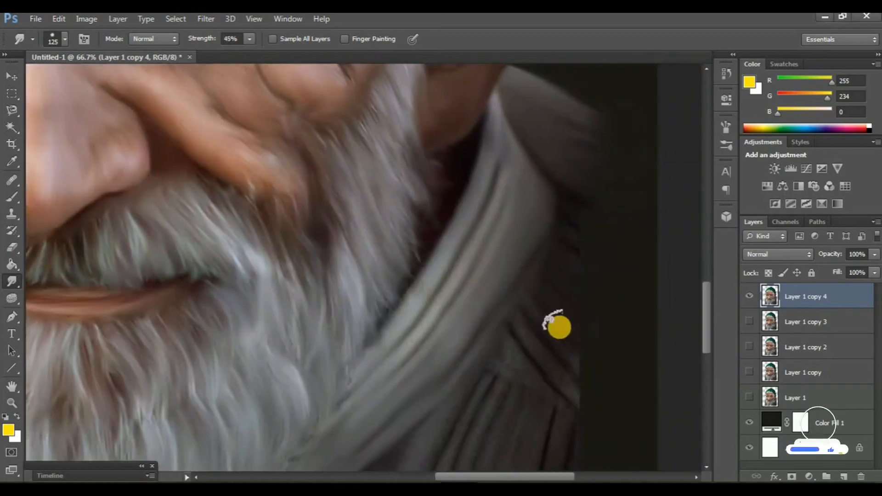
- Smudge the collar and striped coat on the portrait's right side at 45% strength, blending the side and bottom edges into the dark background
scroll(559, 328, right, 1)
scroll(495, 328, down, 2)
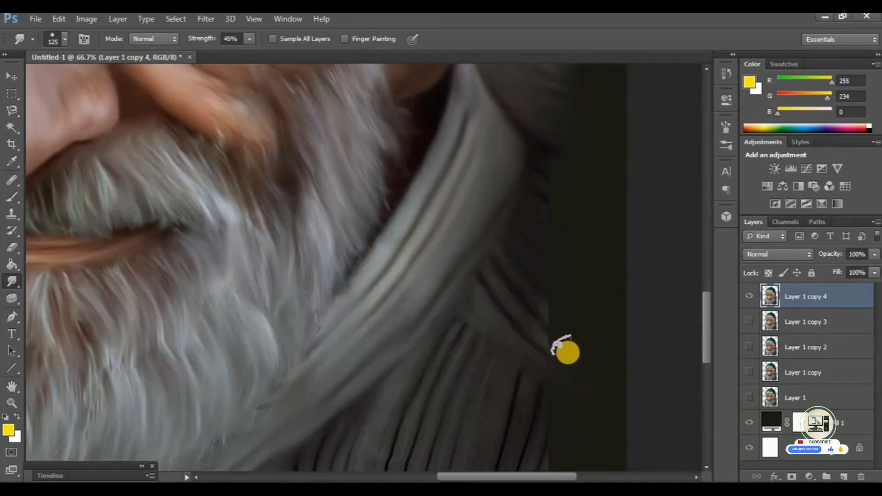
mouse_move(556, 344)
mouse_down()
mouse_move(508, 293)
mouse_move(496, 248)
mouse_up()
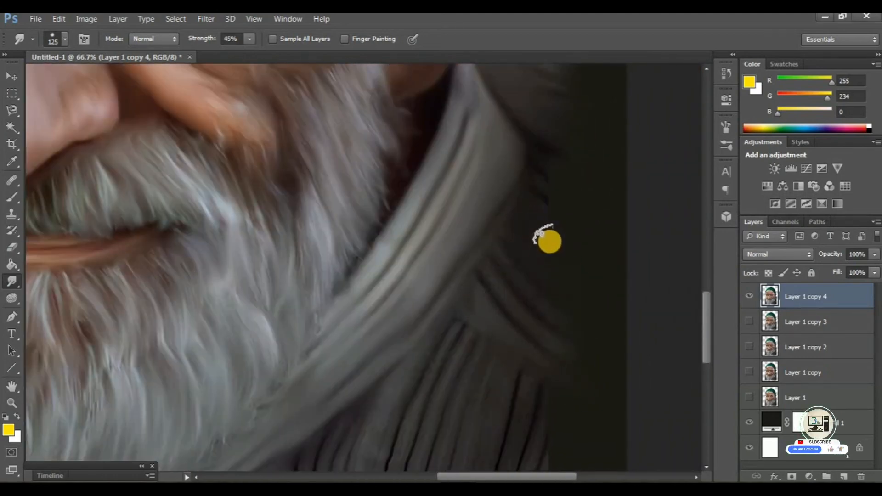
drag(498, 264, 532, 166)
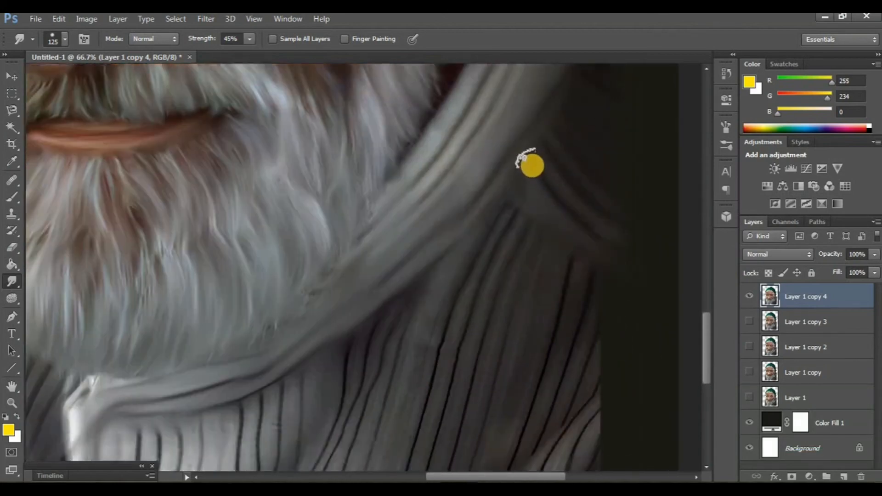
drag(501, 287, 536, 154)
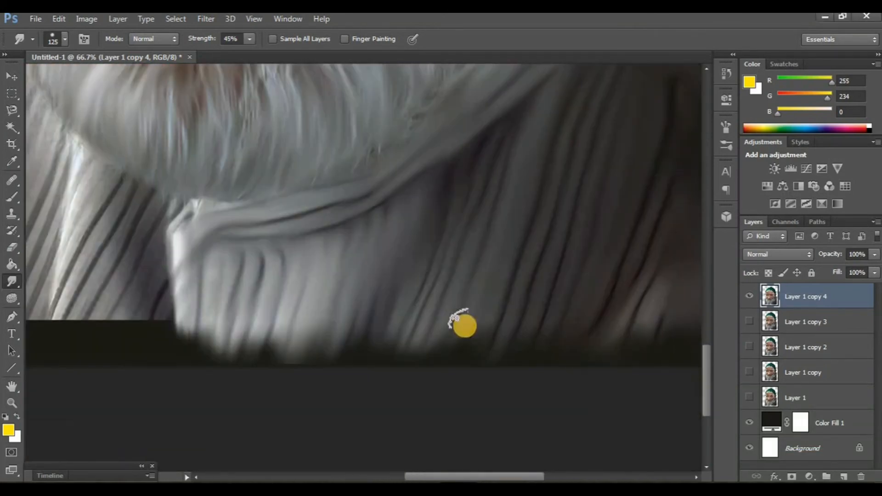
- Compare the smudged coat on Layer 1 copy 4 with Layer 1 copy 3 by toggling their visibility
key(ctrl+minus)
key(ctrl+minus)
key(ctrl+minus)
scroll(468, 329, up, 3)
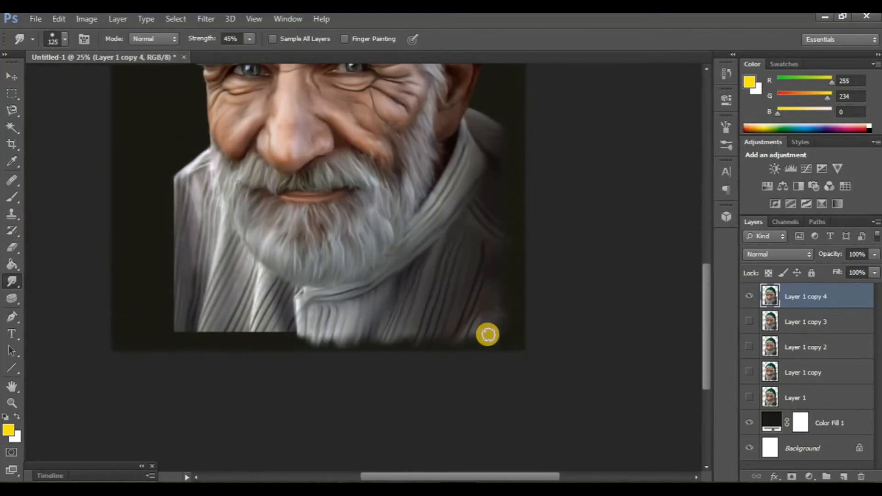
click(749, 322)
click(750, 296)
click(750, 296)
click(750, 321)
- Smudge the coat's bottom and outer edges on the portrait's left side so they fade into the dark background
scroll(405, 301, left, 3)
key(ctrl+plus)
key(ctrl+plus)
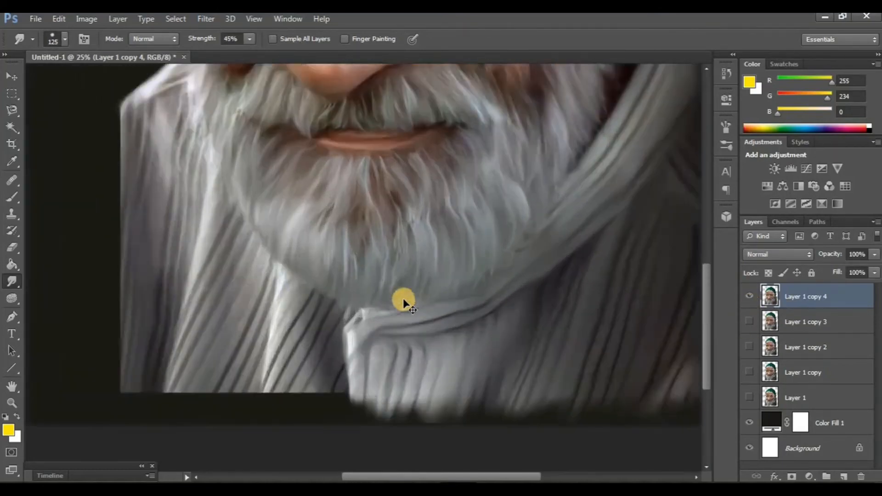
scroll(404, 299, up, 3)
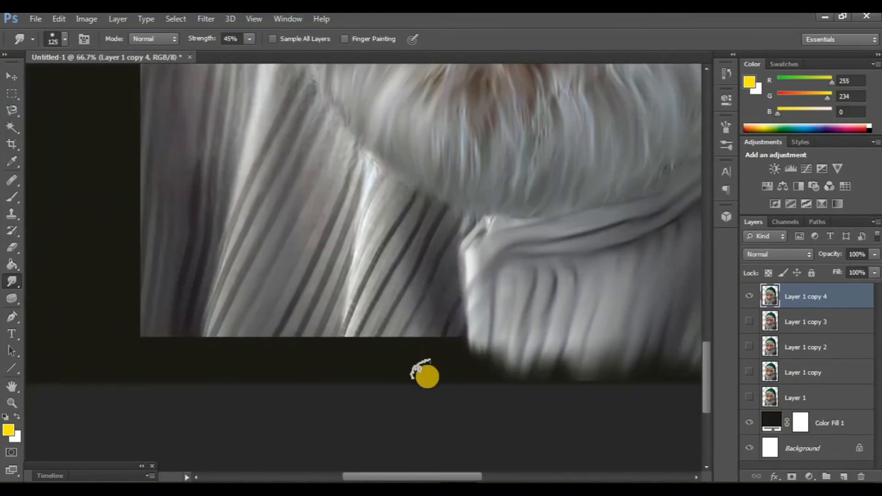
mouse_move(427, 377)
mouse_down()
mouse_move(428, 350)
mouse_move(462, 296)
mouse_move(453, 344)
mouse_move(441, 349)
mouse_move(446, 321)
mouse_move(420, 347)
mouse_move(444, 247)
mouse_move(400, 350)
mouse_move(385, 354)
mouse_move(388, 332)
mouse_move(369, 353)
mouse_move(427, 225)
mouse_move(358, 350)
mouse_move(358, 293)
mouse_move(395, 200)
mouse_move(322, 361)
mouse_up()
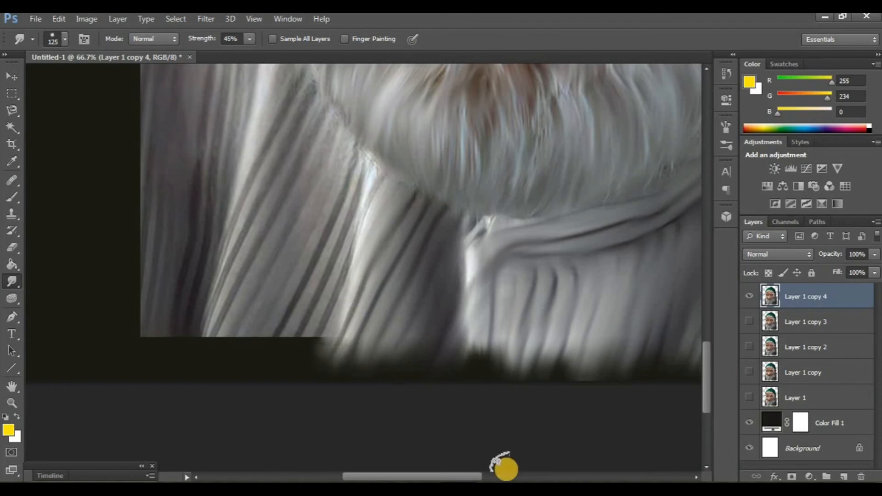
scroll(396, 277, down, 5)
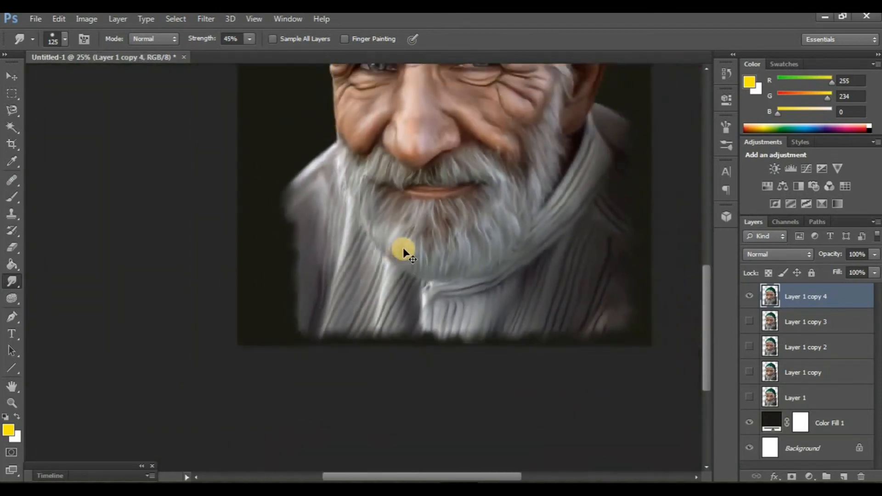
- Duplicate Layer 1 copy 4, hide the original, and make the Color Fill 1 layer active
key(ctrl+j)
click(749, 321)
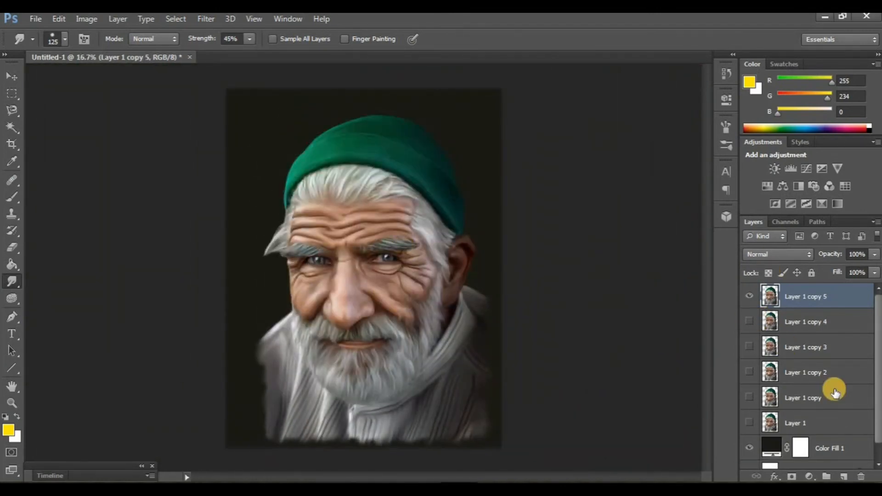
scroll(834, 390, down, 1)
click(828, 436)
click(827, 476)
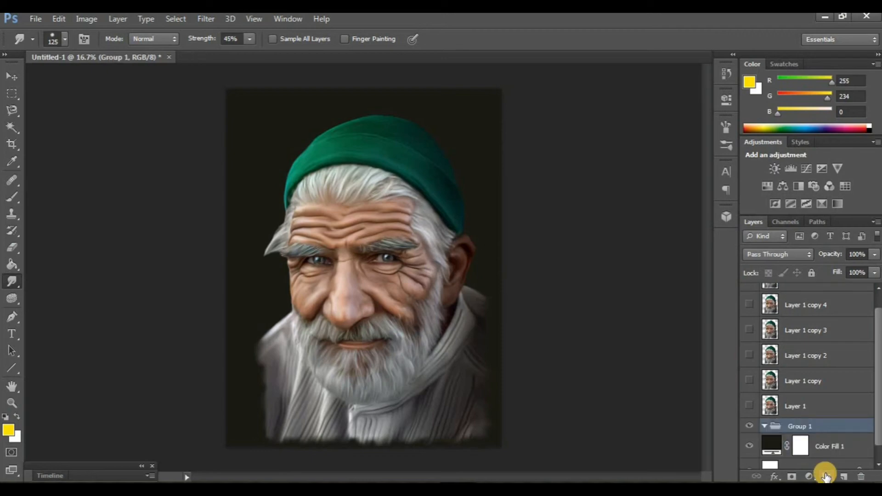
key(ctrl+z)
click(809, 476)
click(810, 476)
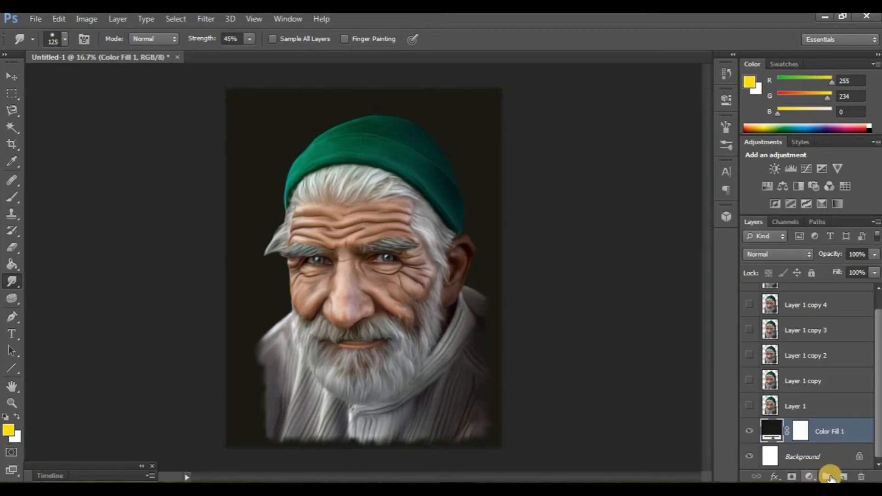
- On a new layer above Color Fill 1, paint the cap's sampled green over the background with a textured brush at 800 px and 10% opacity
click(844, 476)
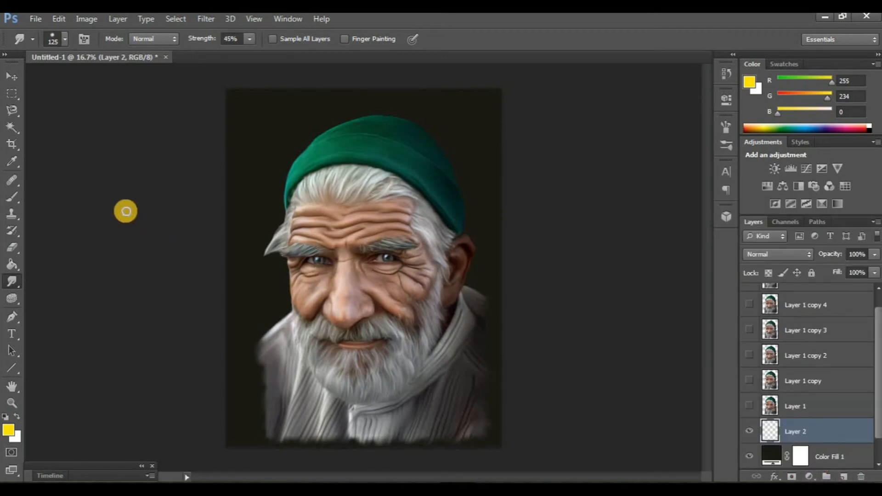
key(b)
click(63, 40)
drag(144, 161, 134, 210)
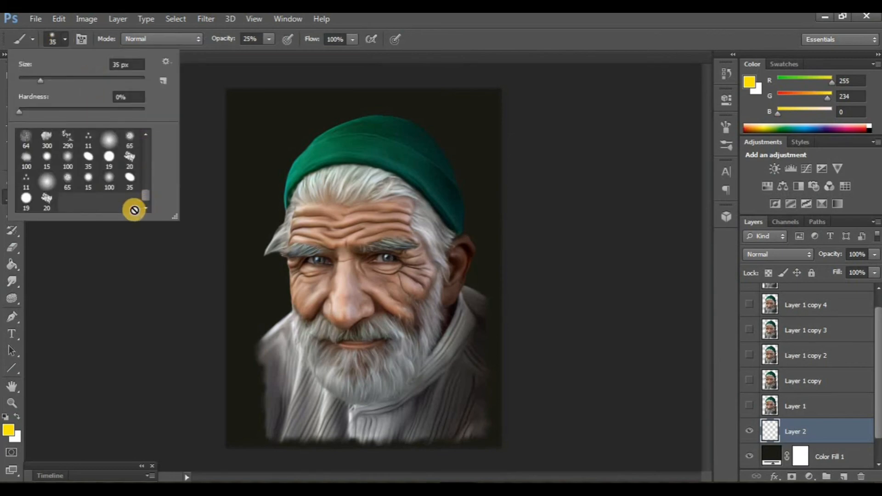
double_click(54, 143)
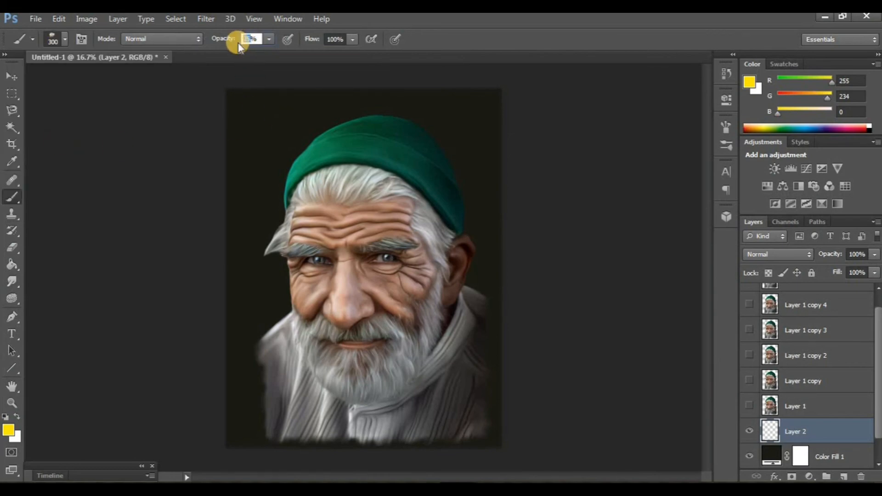
text(10)
alt+click(450, 279)
alt+click(432, 180)
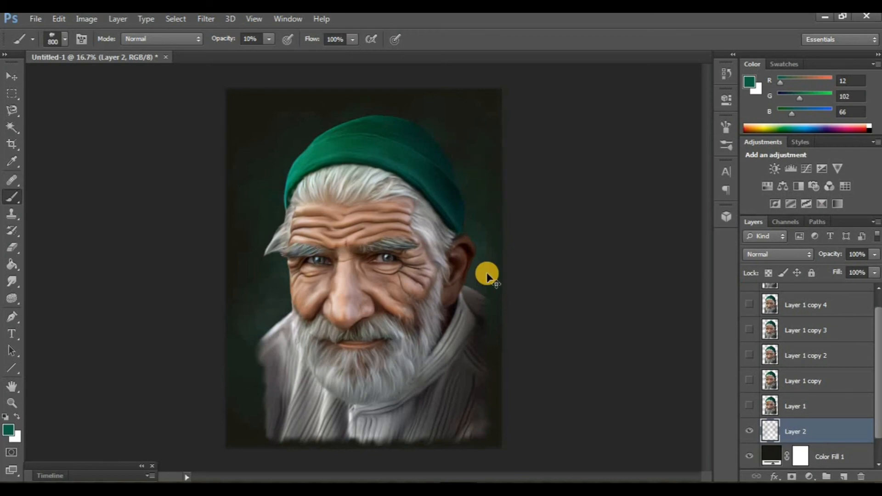
- Add a new layer above Layer 1 copy 5 and choose a soft round brush
key(ctrl+plus)
key(ctrl+plus)
scroll(463, 303, down, 3)
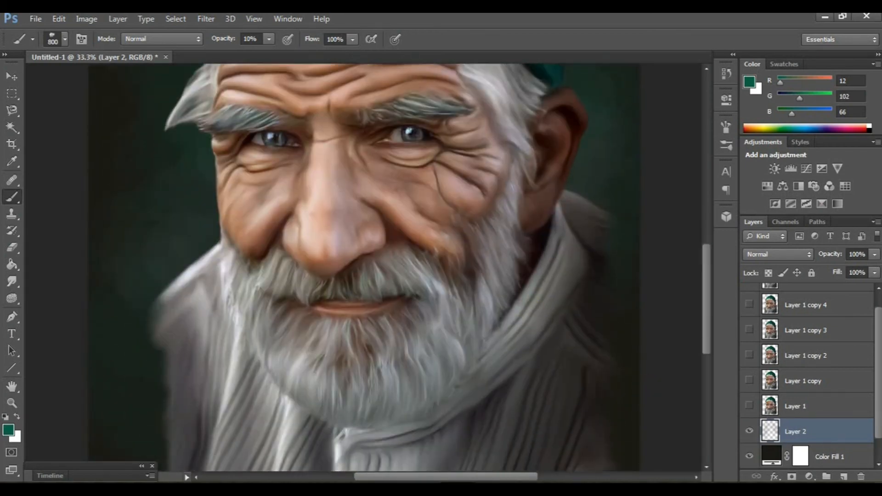
scroll(836, 339, up, 2)
click(811, 297)
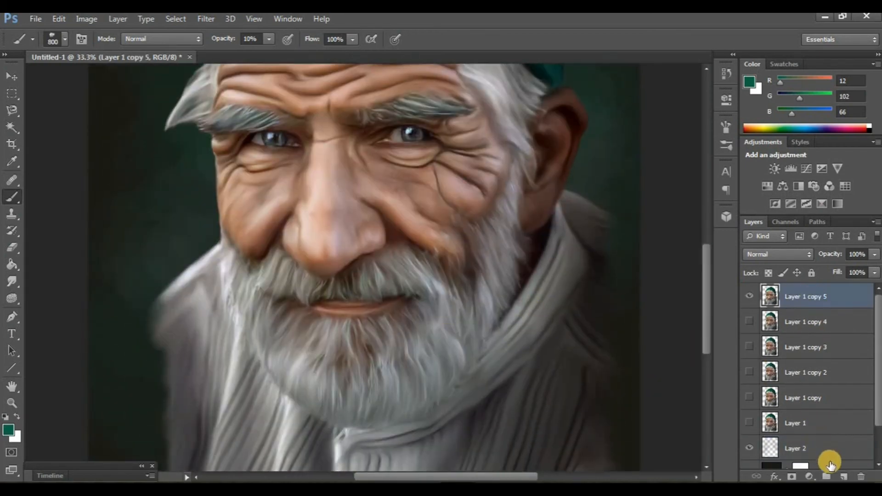
key(ctrl+shift+alt+n)
click(65, 41)
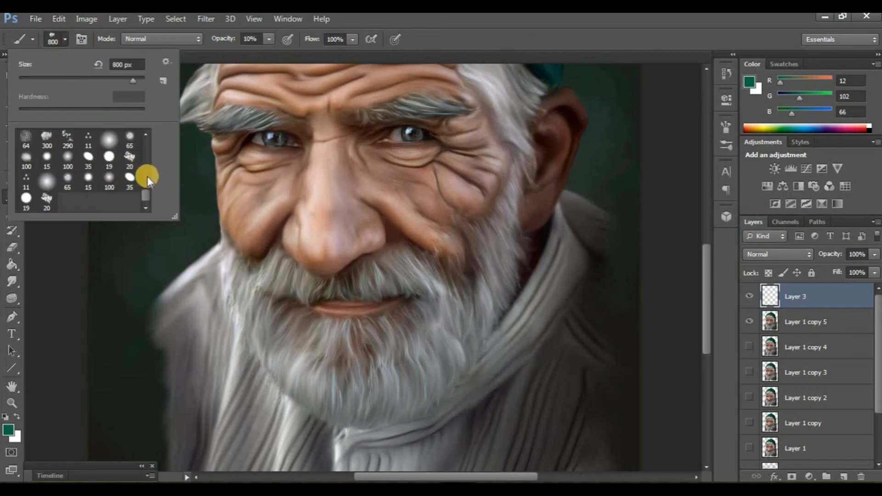
drag(147, 176, 147, 129)
double_click(111, 138)
- Paint sampled dark background green over the coat's bottom and outer edges at 25% opacity to fade them into the background
scroll(349, 261, down, 1)
key(ctrl+minus)
key(ctrl+minus)
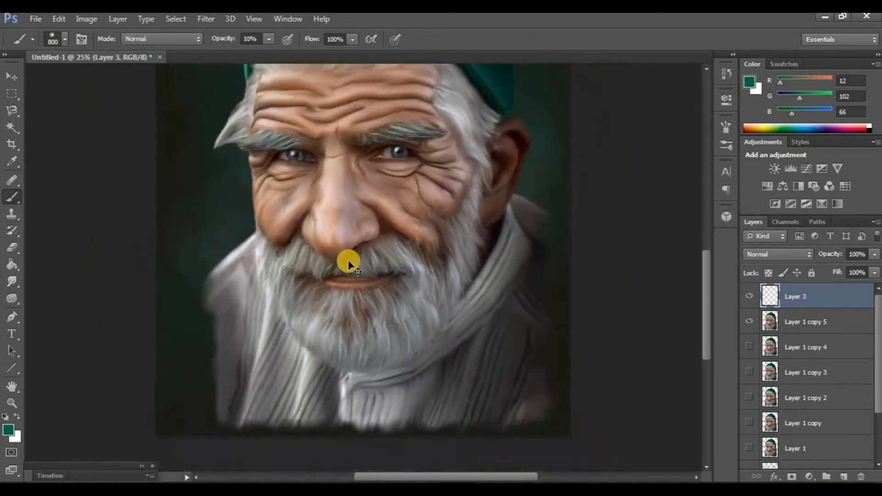
alt+click(282, 266)
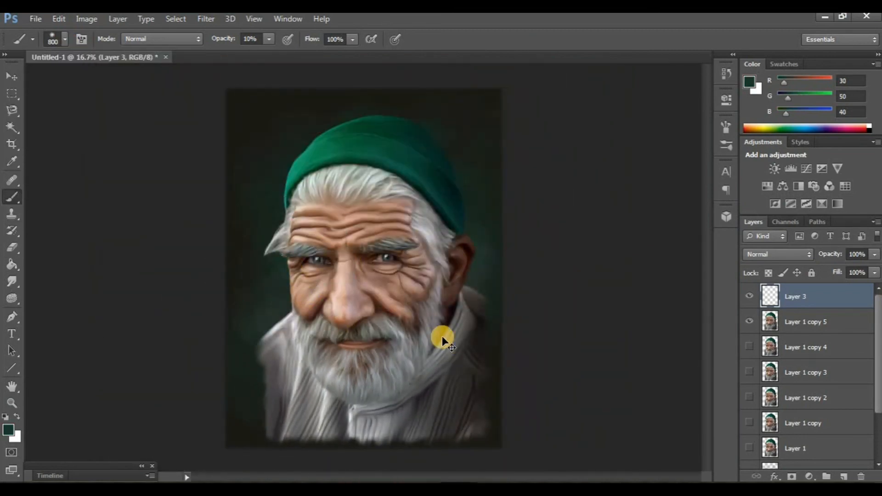
scroll(443, 340, up, 2)
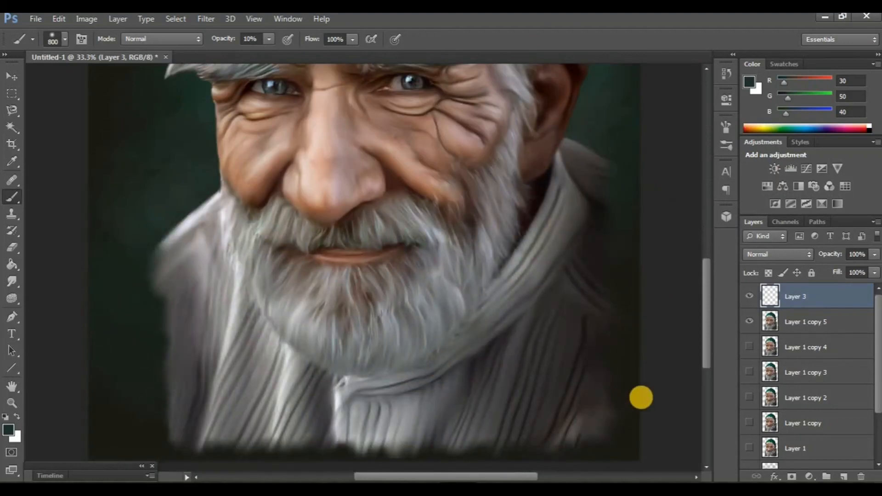
text(25)
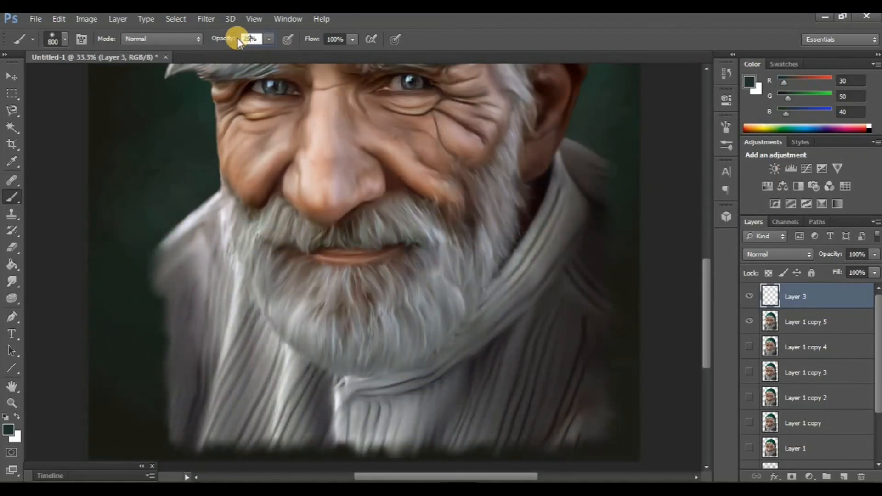
key(Return)
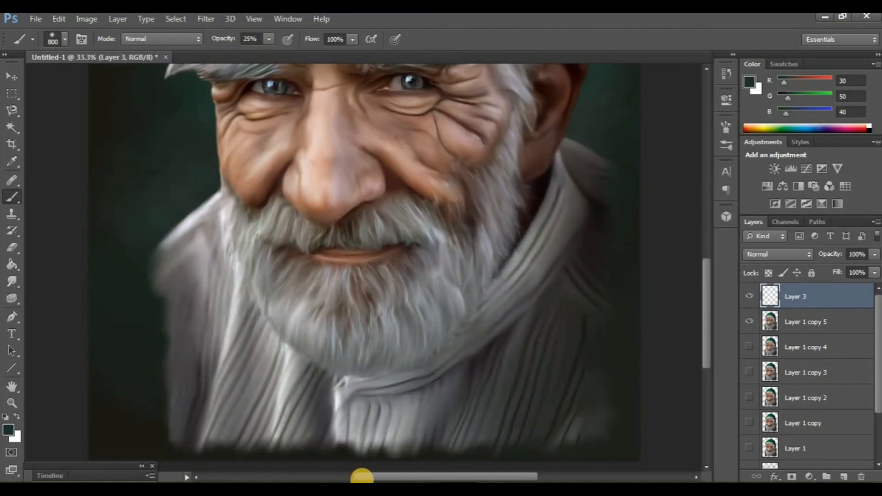
mouse_move(368, 441)
mouse_down()
mouse_move(122, 420)
mouse_move(634, 444)
mouse_up()
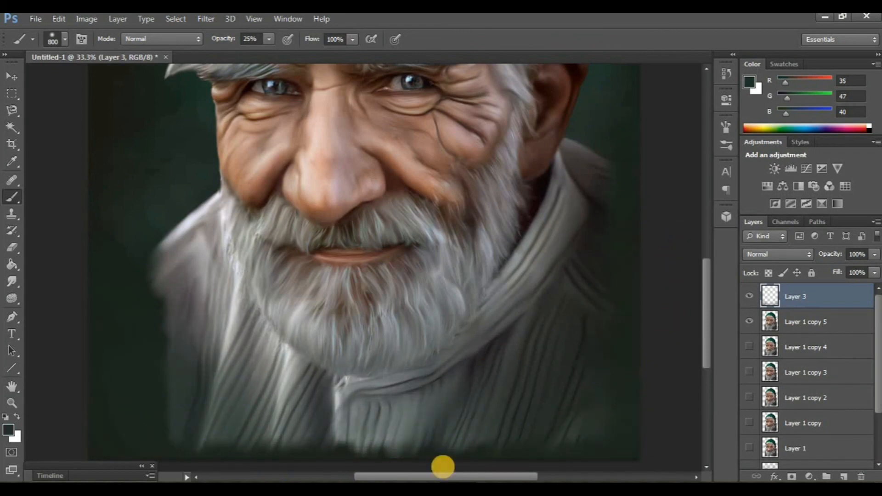
mouse_move(442, 467)
mouse_down()
mouse_move(137, 258)
mouse_move(138, 343)
mouse_move(187, 418)
mouse_move(528, 463)
mouse_up()
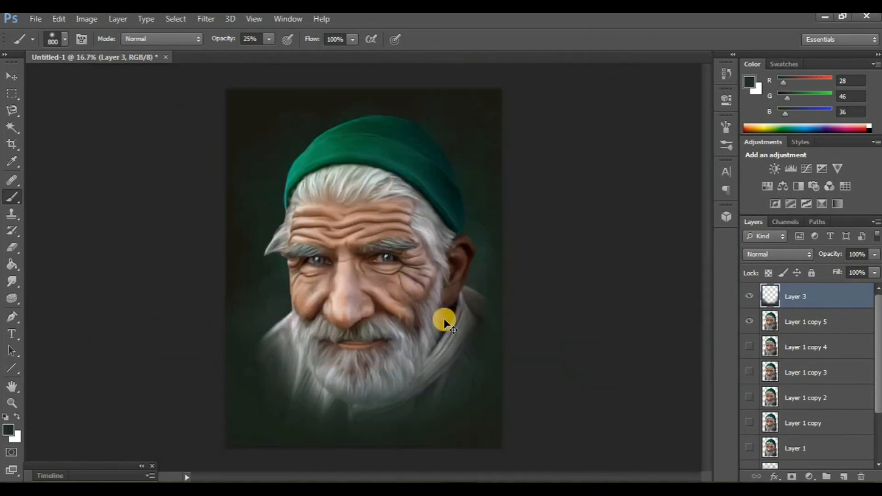
- Switch to the Pencil tool and set the foreground color to white for work around the hair and face
key(ctrl+plus)
key(ctrl+plus)
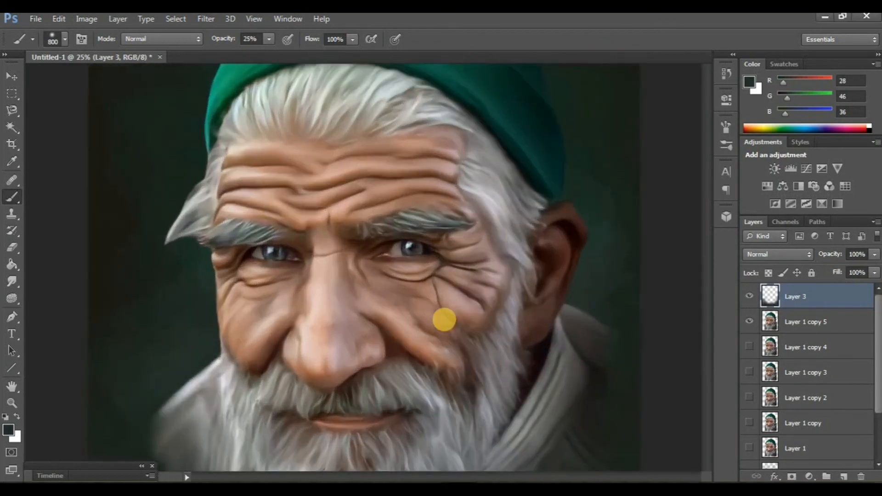
drag(12, 196, 50, 208)
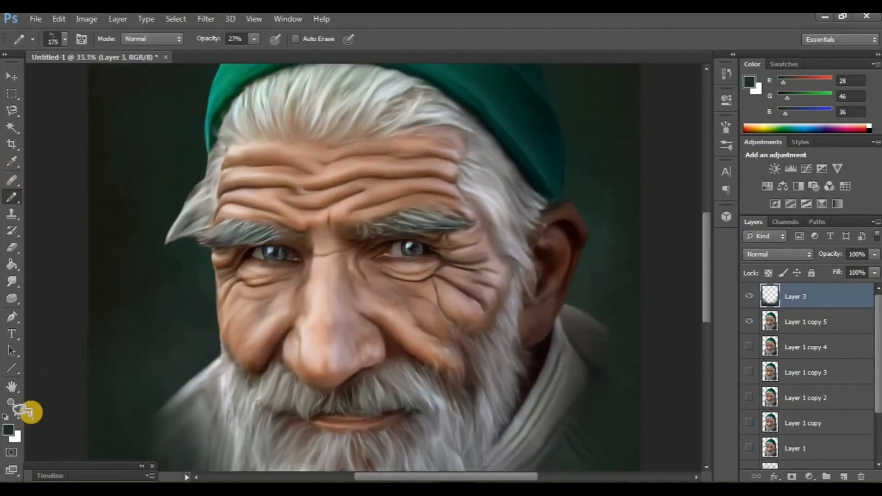
drag(538, 226, 508, 181)
click(807, 183)
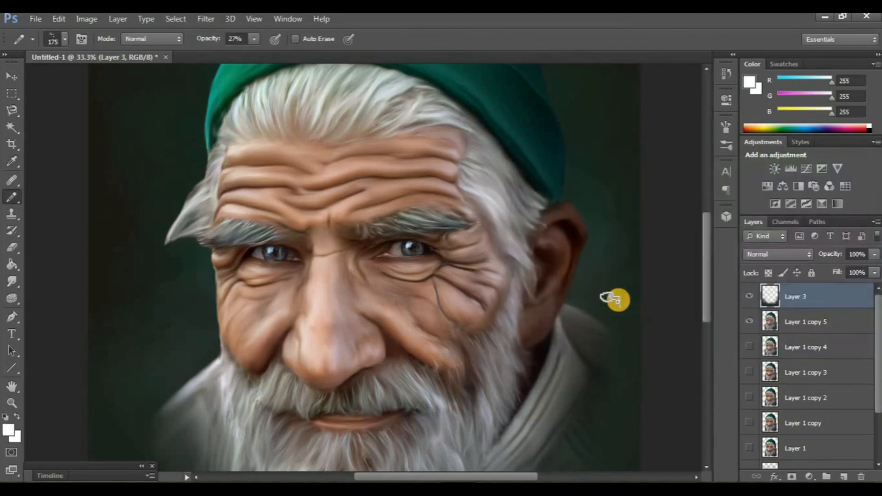